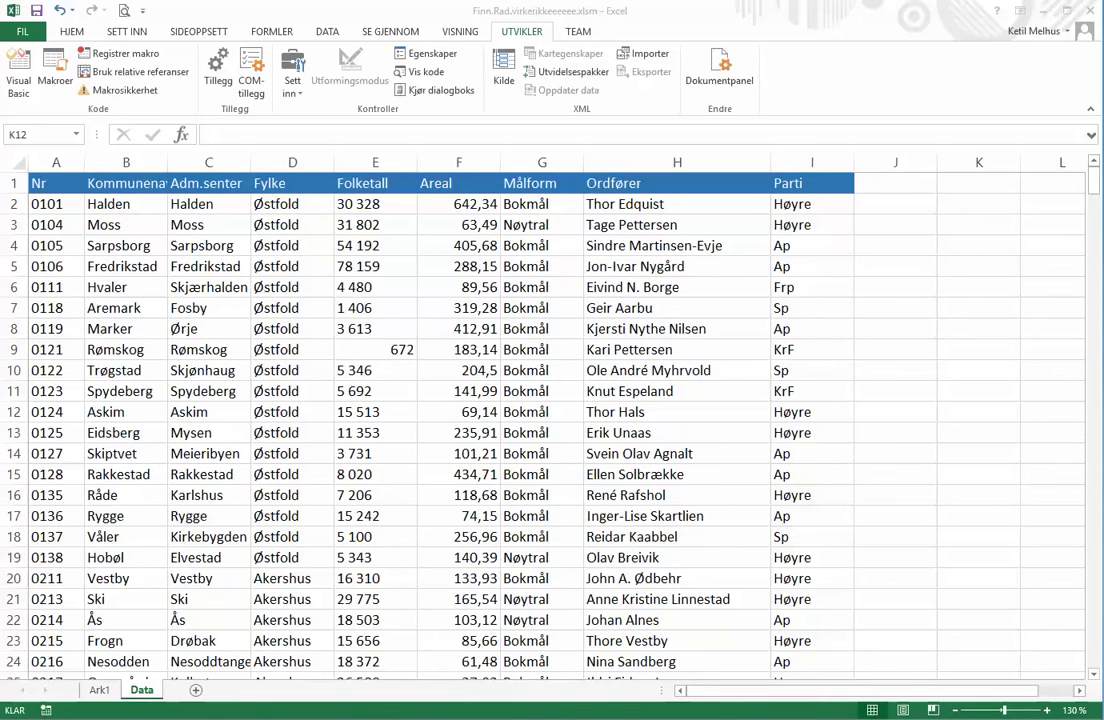
# Step: Look over the municipality table on the Data sheet
pyautogui.click(99, 690)
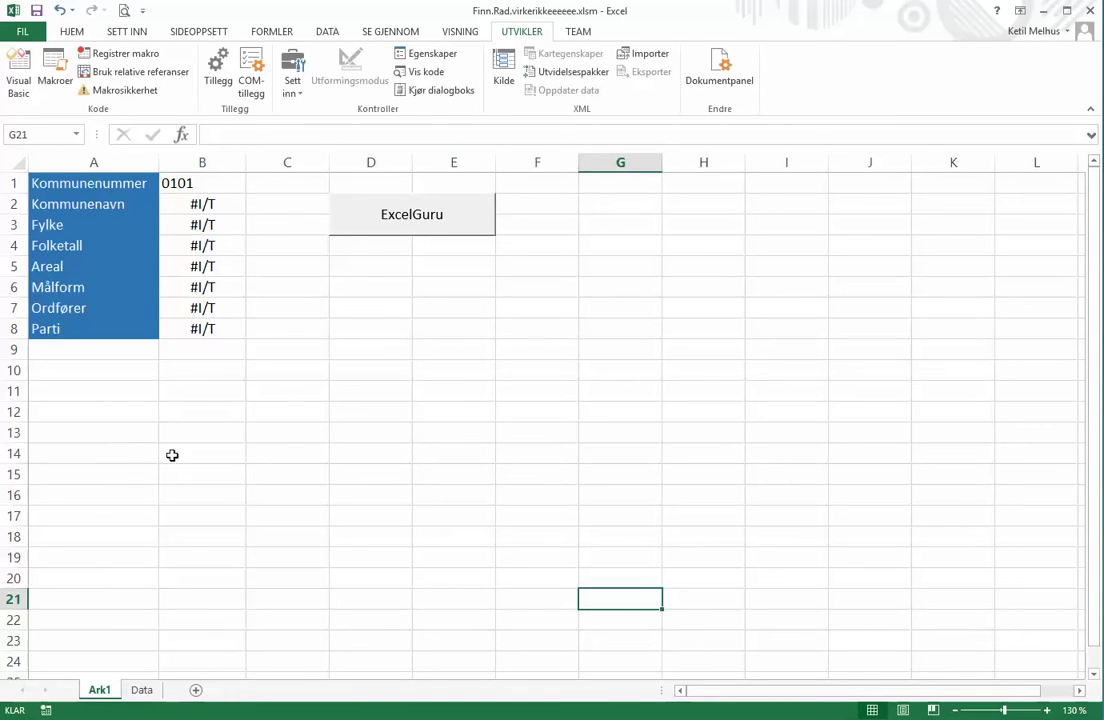
pyautogui.click(142, 690)
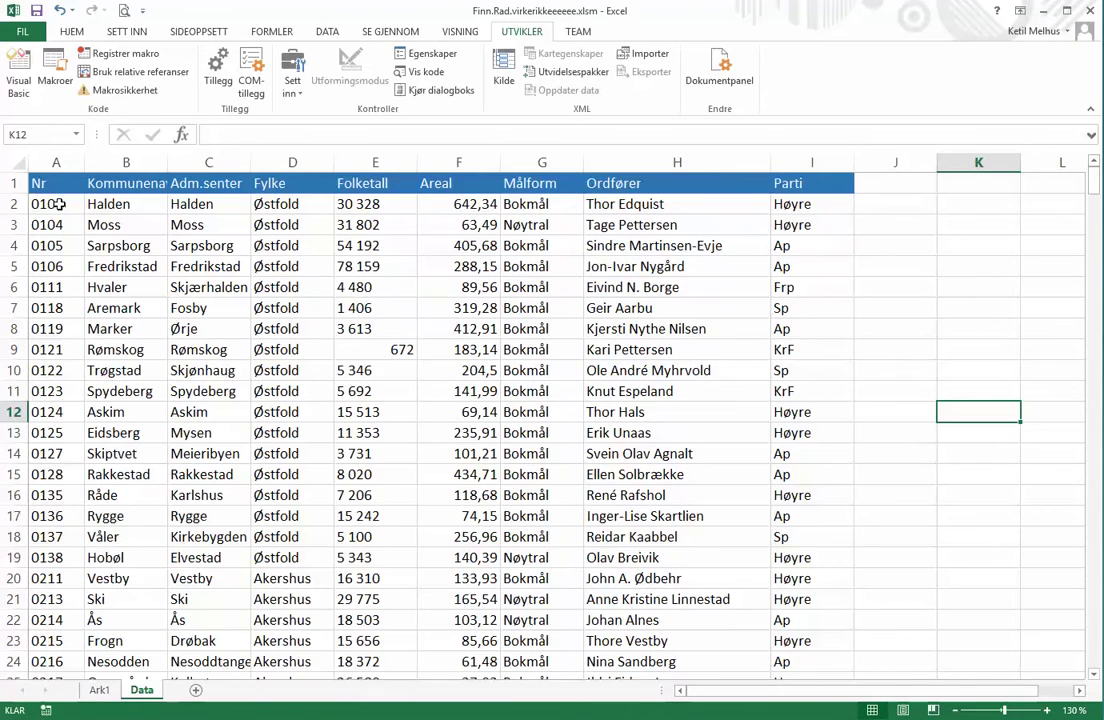
pyautogui.scroll(-3, 493, 412)
pyautogui.scroll(4, 493, 412)
# Step: On Ark1, inspect the kommunenummer in B1 and the FINN.RAD formula in B2
pyautogui.click(99, 690)
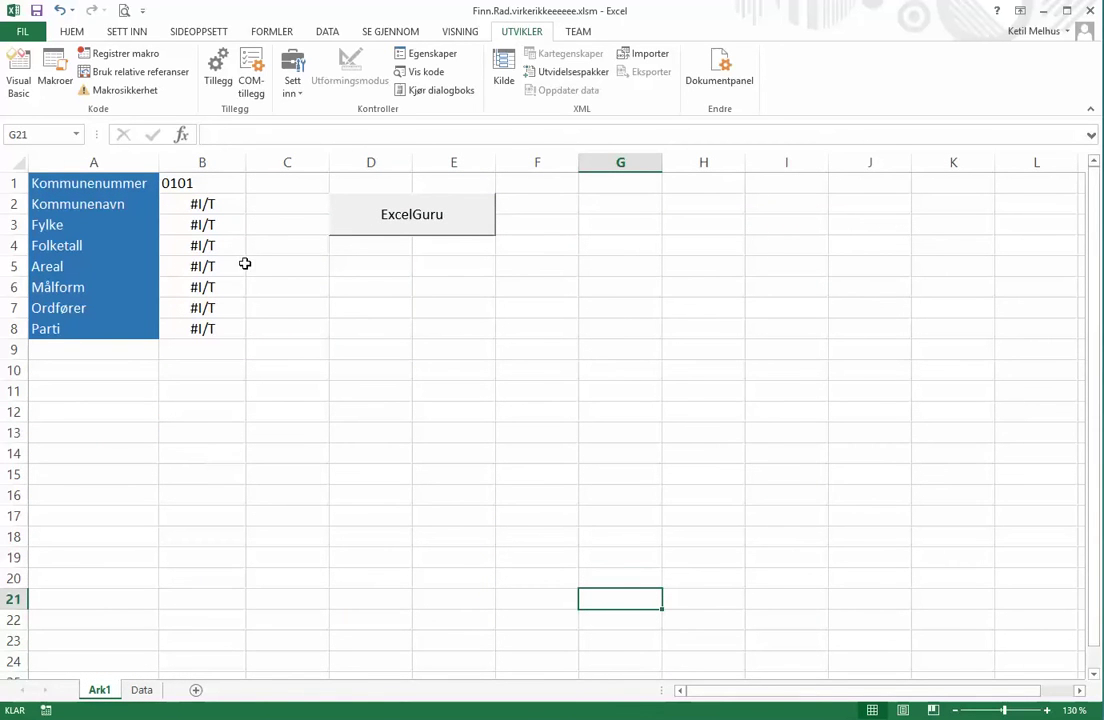
pyautogui.click(206, 184)
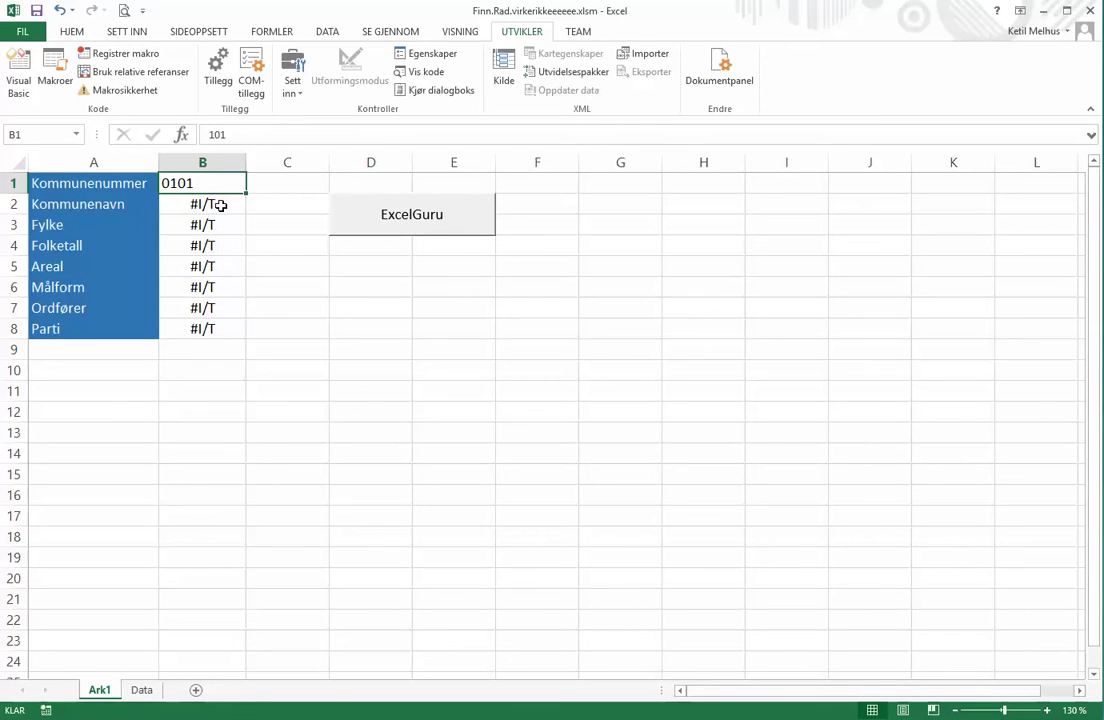
pyautogui.click(221, 205)
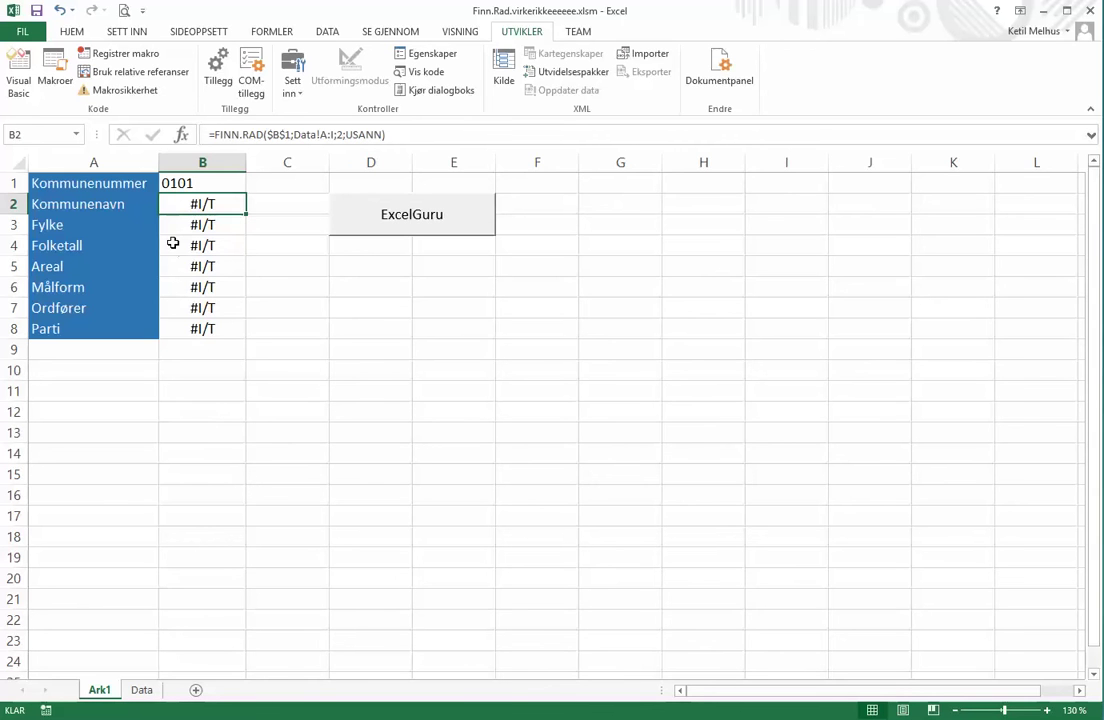
pyautogui.click(141, 690)
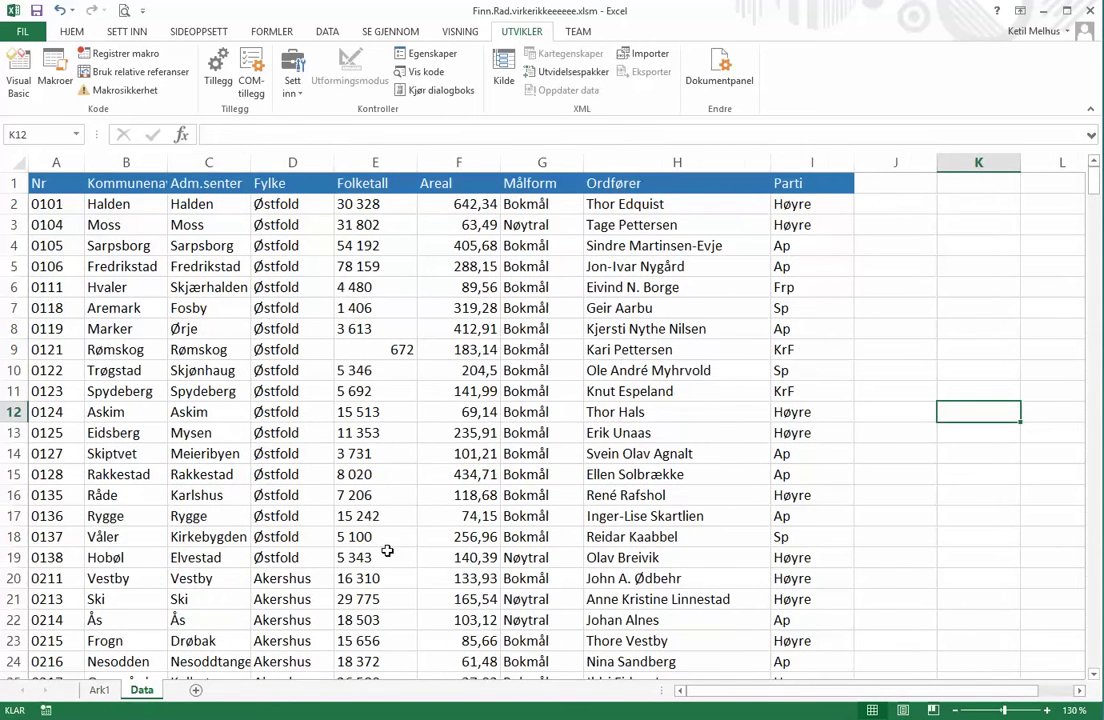
pyautogui.click(99, 690)
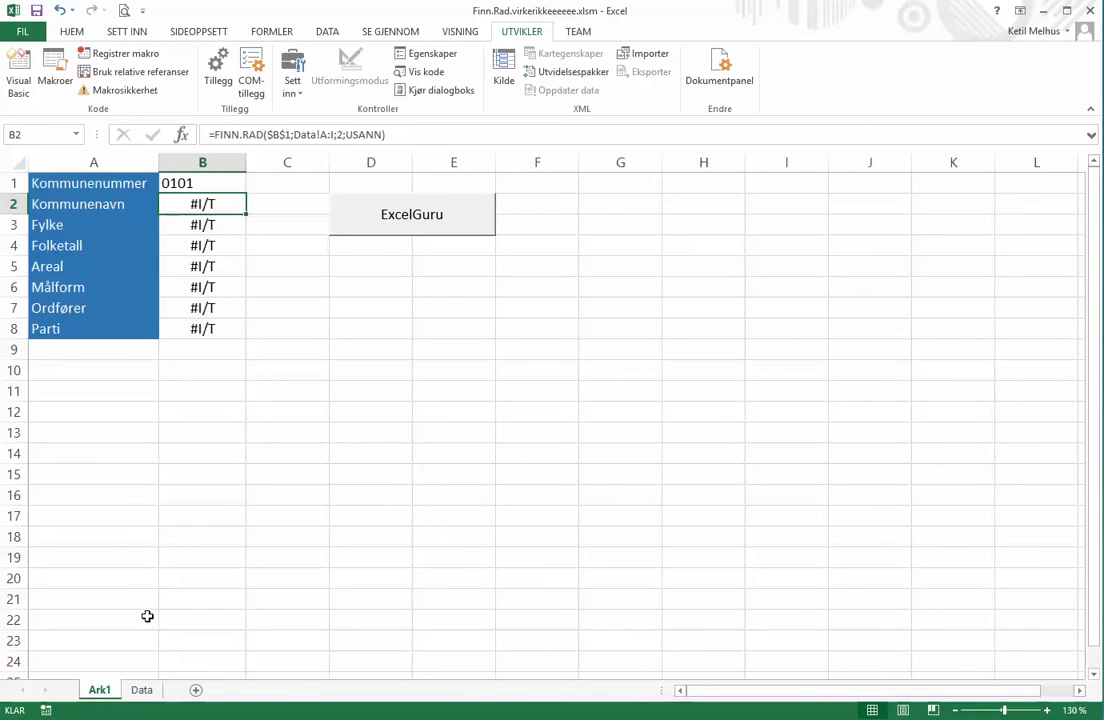
pyautogui.click(142, 691)
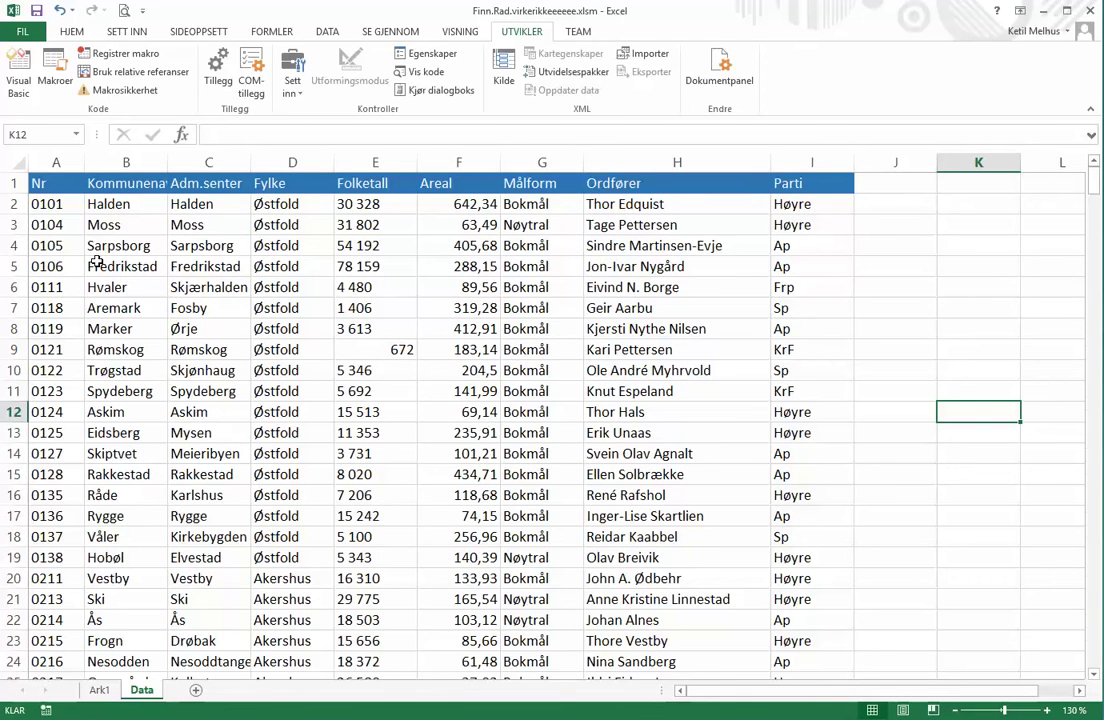
pyautogui.click(51, 201)
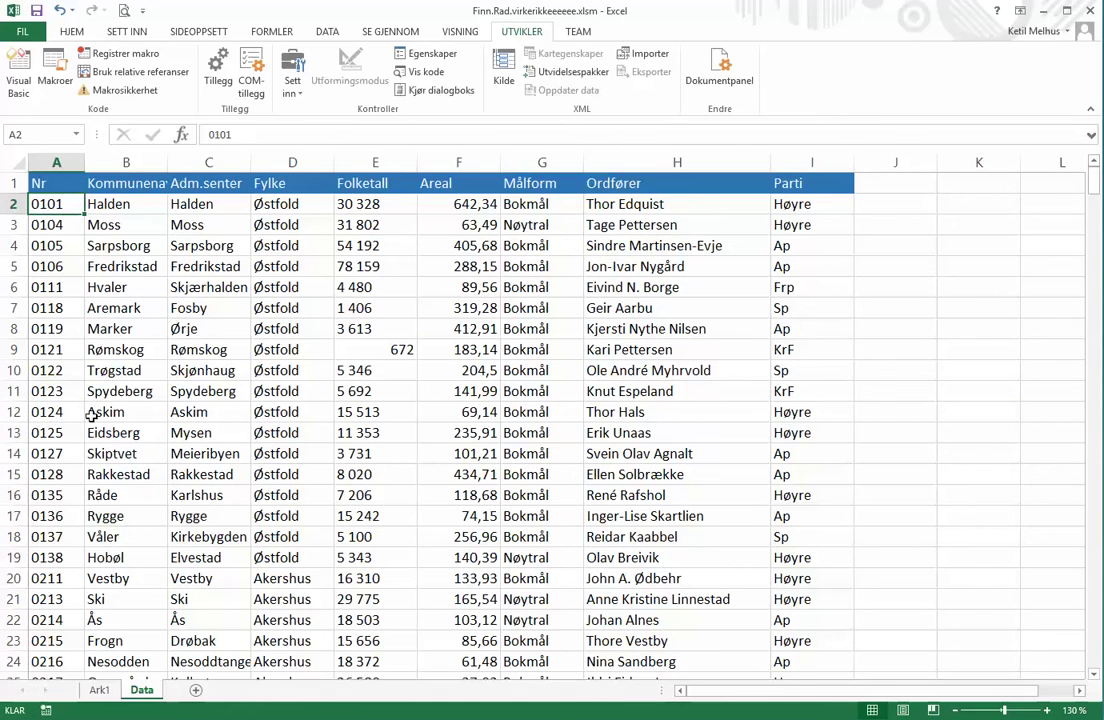
pyautogui.click(96, 692)
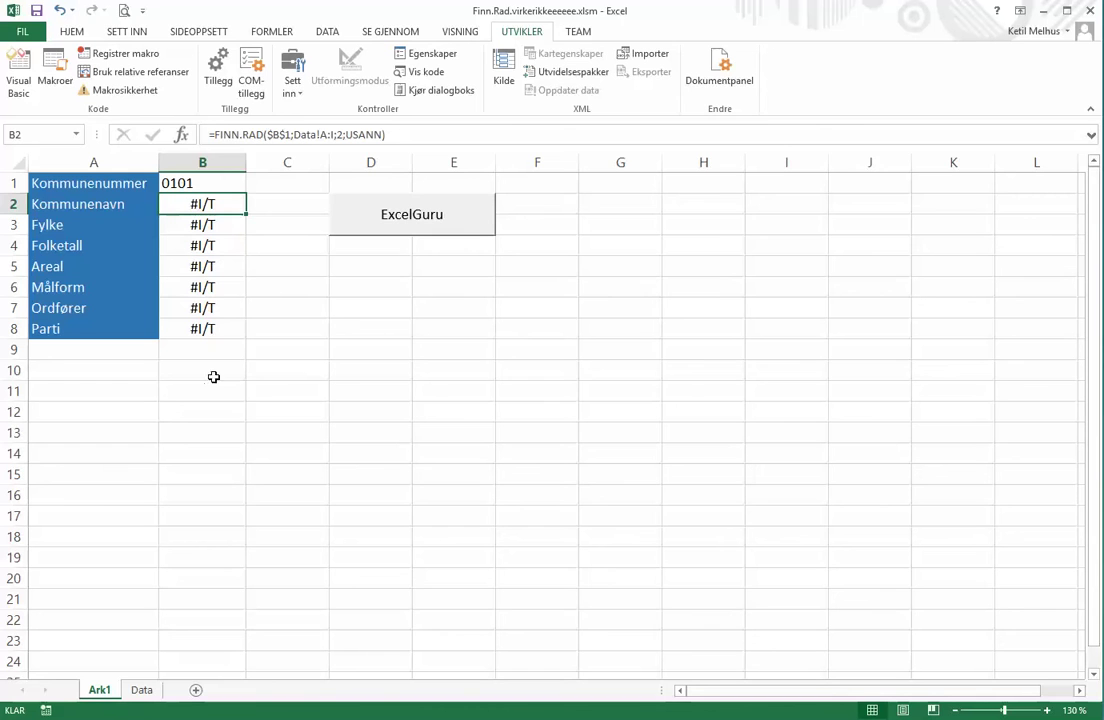
pyautogui.click(268, 184)
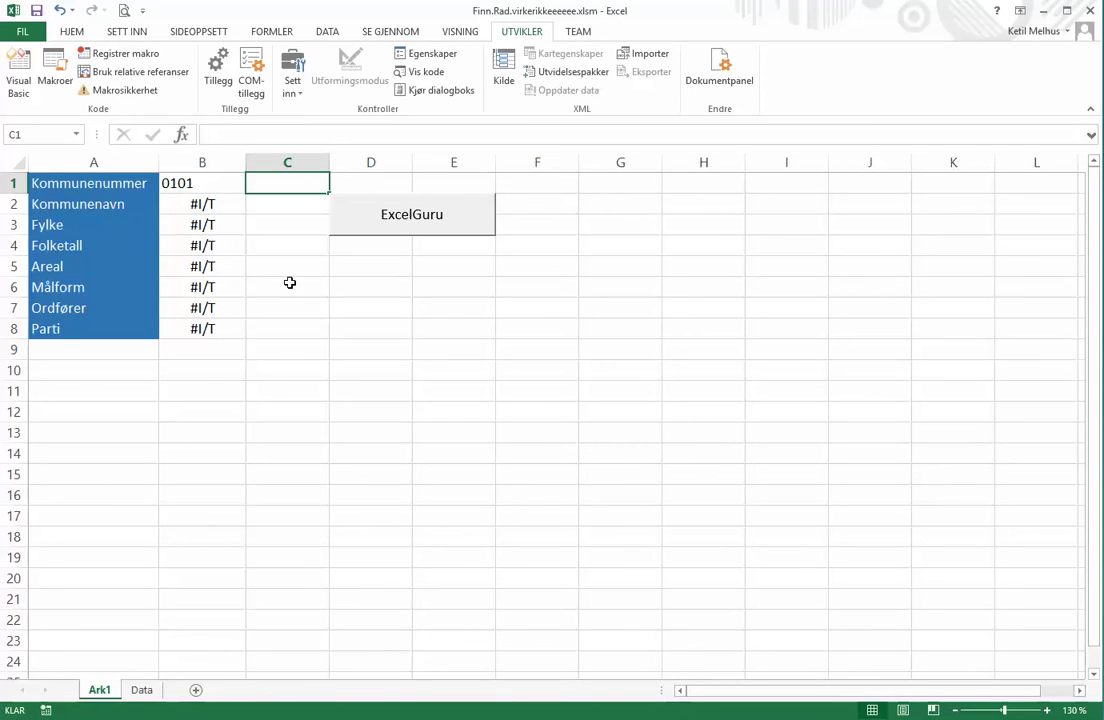
# Step: Test 100 in C1, clear it, and set C1's number format to Standard
pyautogui.write('100')
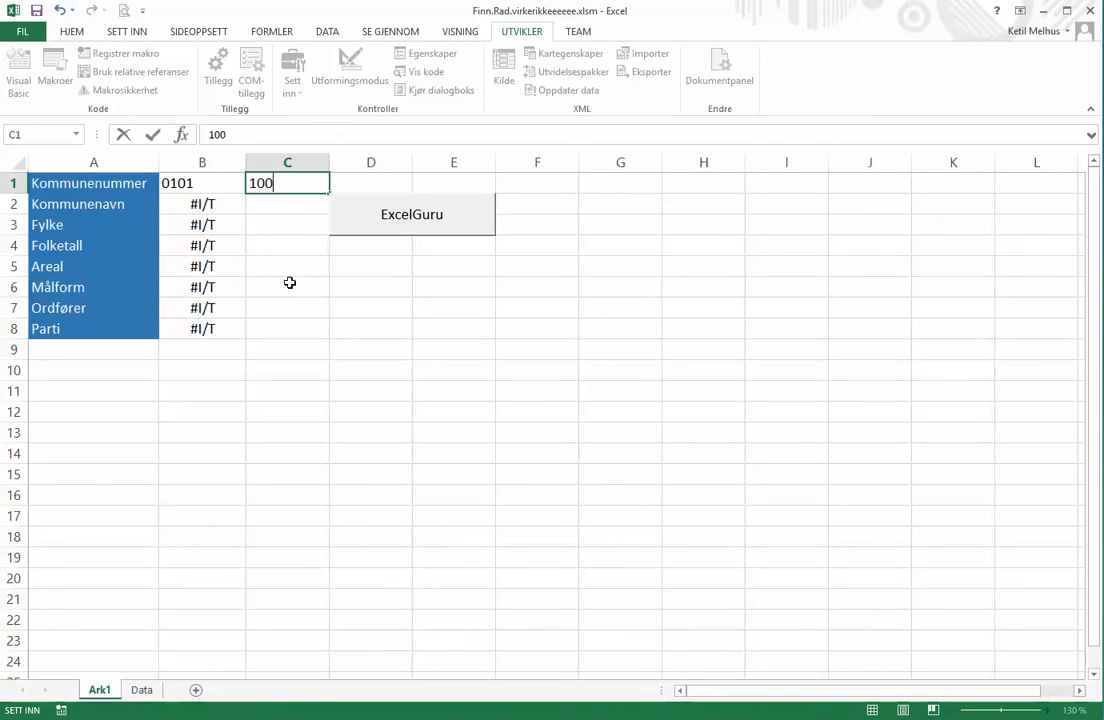
pyautogui.press('Return')
pyautogui.press('Up')
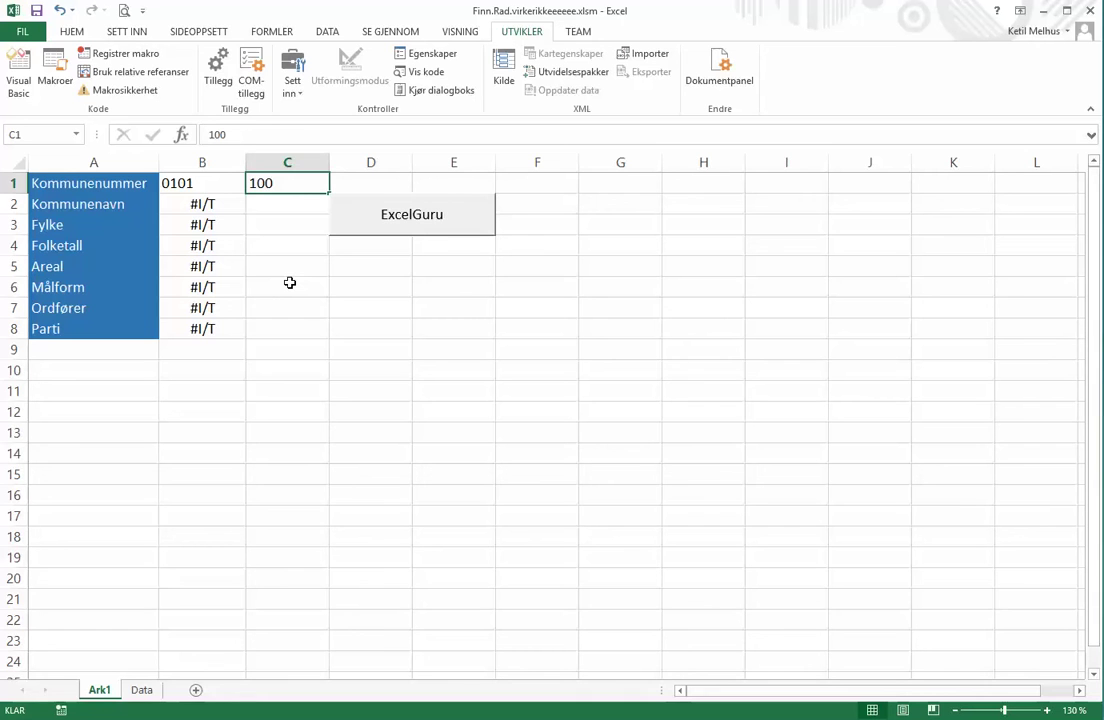
pyautogui.press('Delete')
pyautogui.rightClick(279, 184)
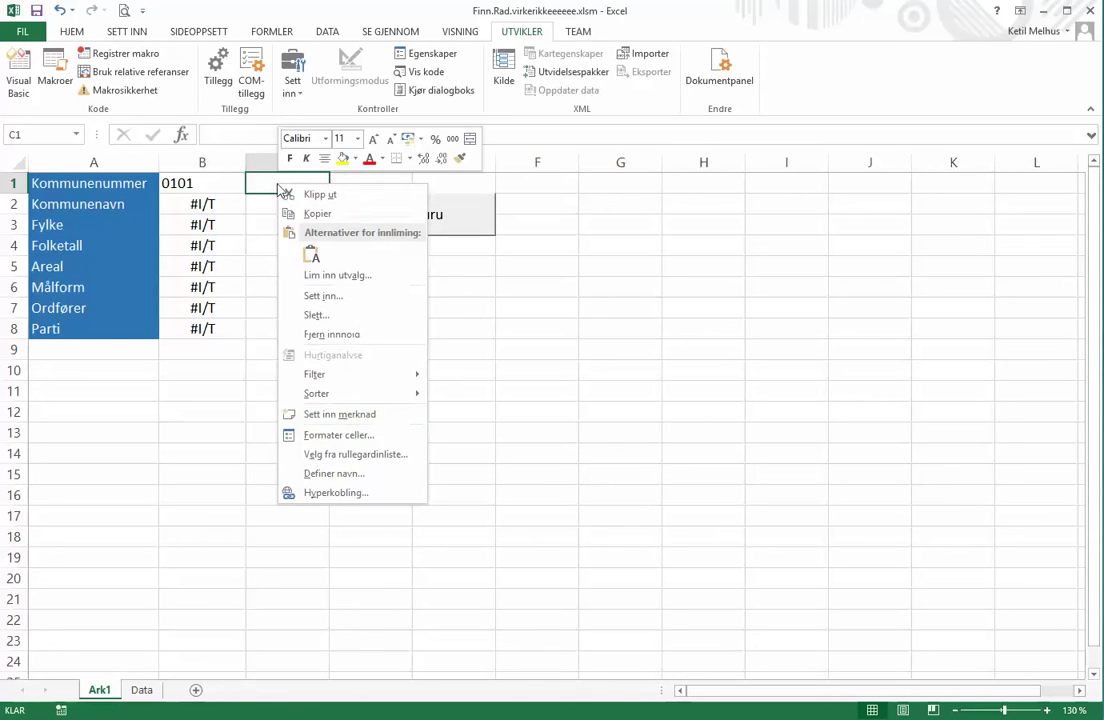
pyautogui.click(338, 434)
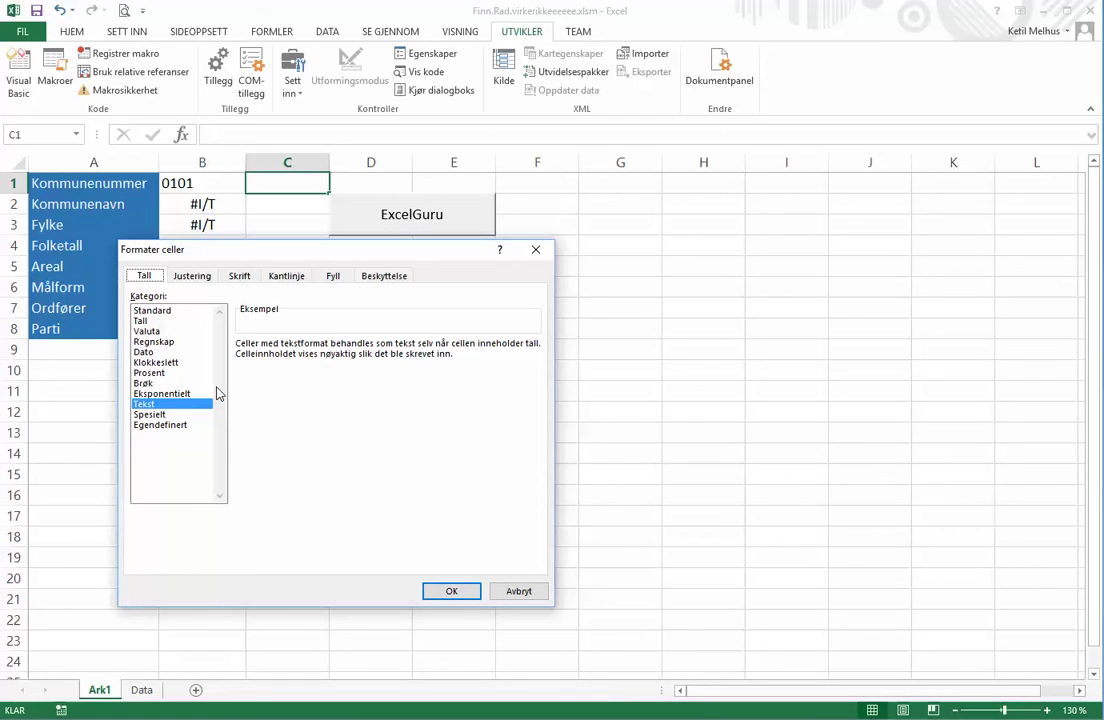
pyautogui.click(166, 314)
pyautogui.click(445, 591)
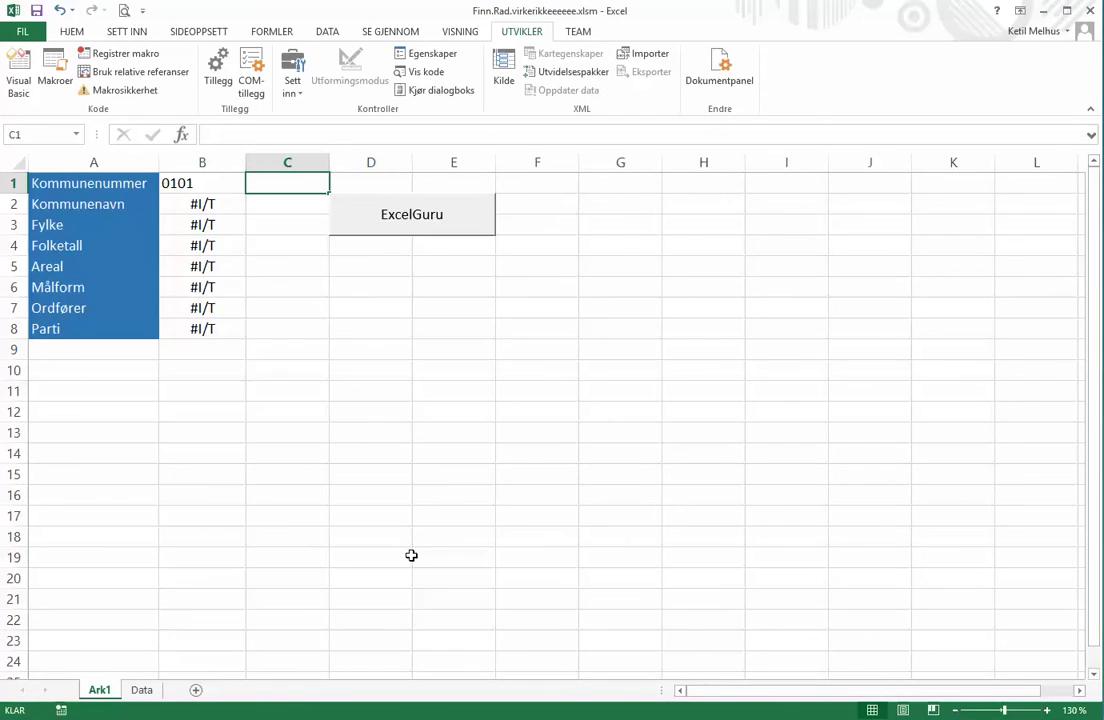
# Step: Enter 100, then 0101, in C1 to see that 0101 is stored as 101
pyautogui.click(282, 202)
pyautogui.click(289, 184)
pyautogui.write('10')
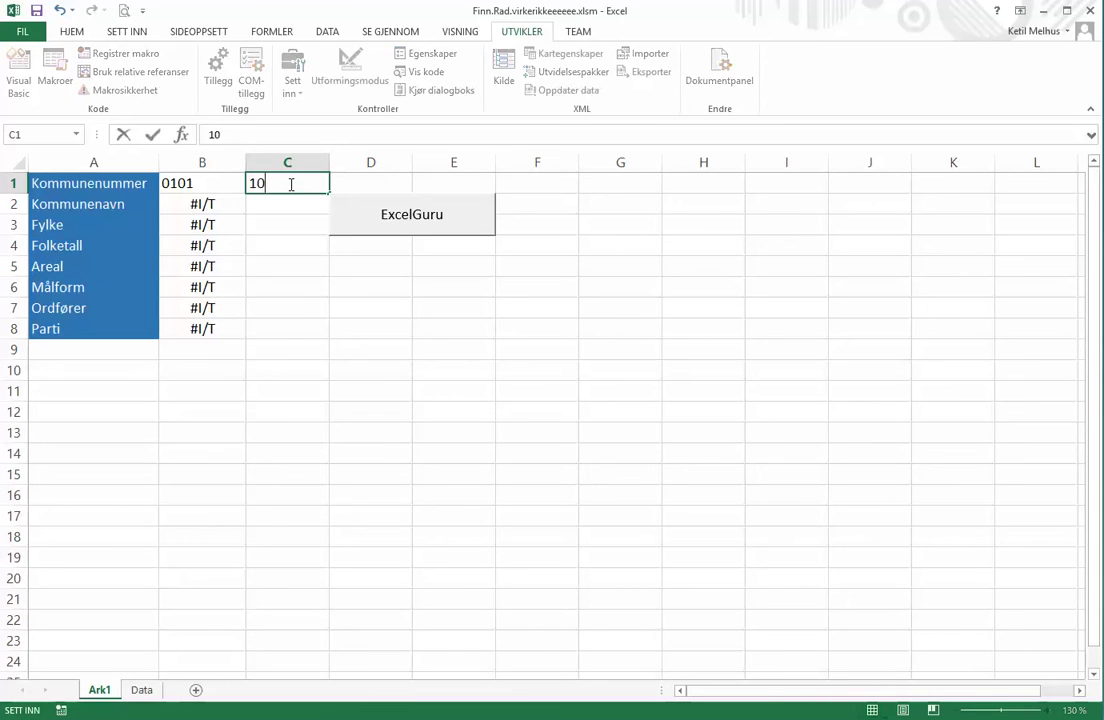
pyautogui.write('0')
pyautogui.press('Return')
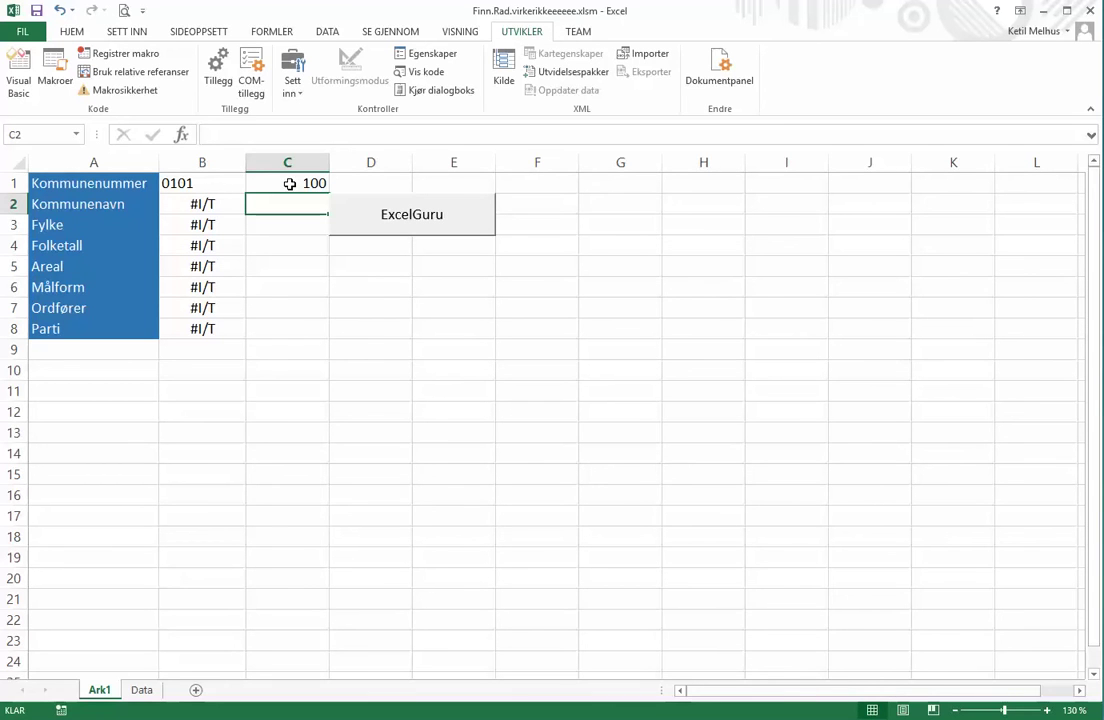
pyautogui.click(289, 184)
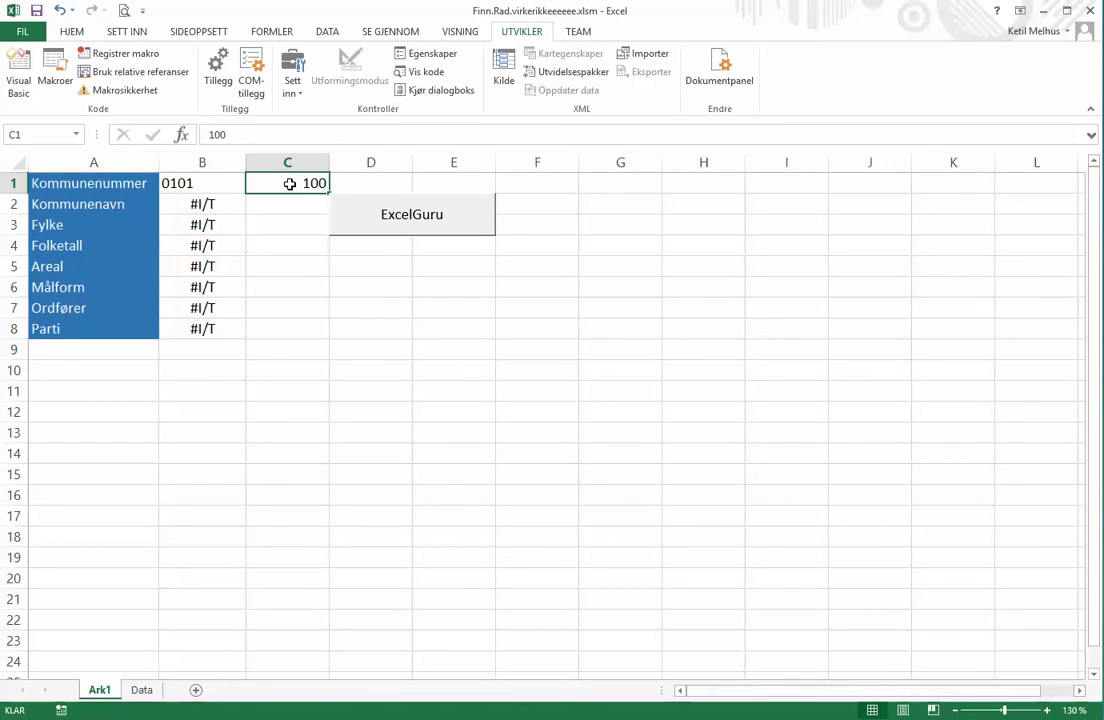
pyautogui.write('0101')
pyautogui.press('Return')
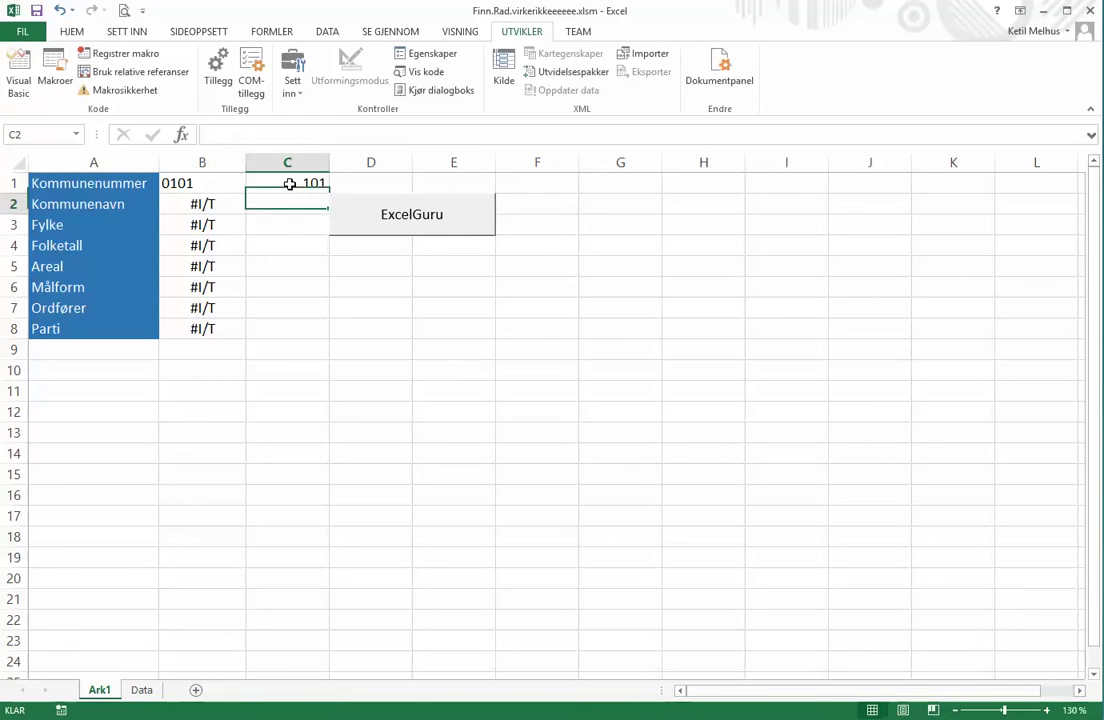
pyautogui.click(289, 184)
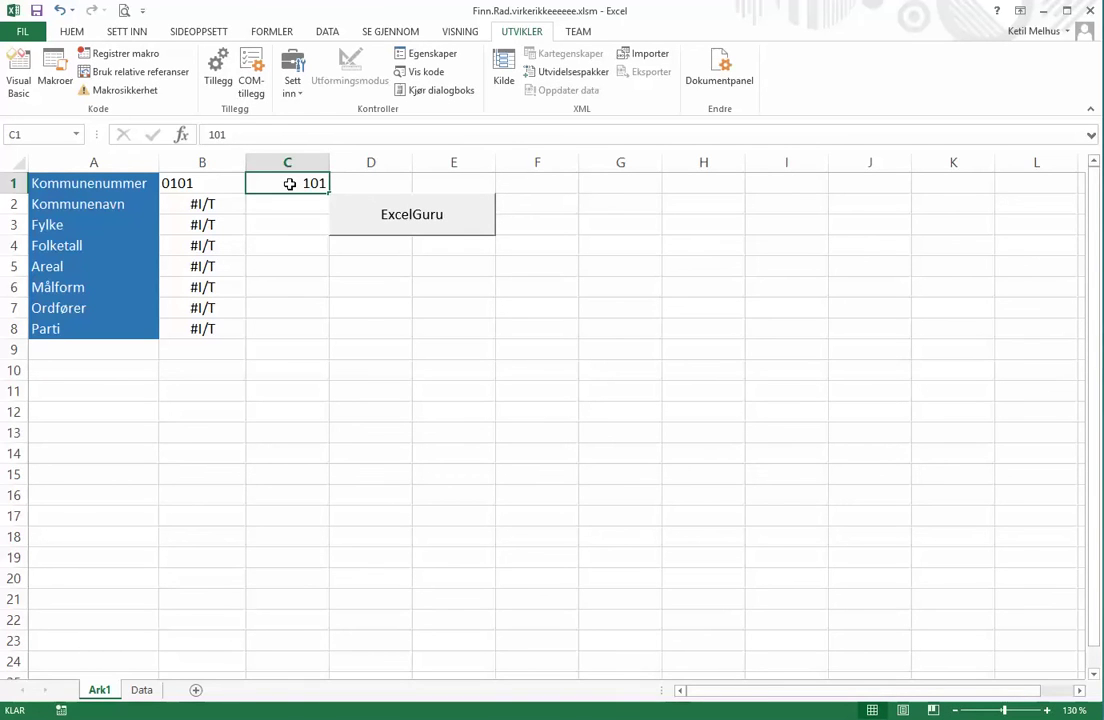
# Step: Test the word 'knut' in C2, clear C1 and C2, and go to the Data sheet
pyautogui.press('Return')
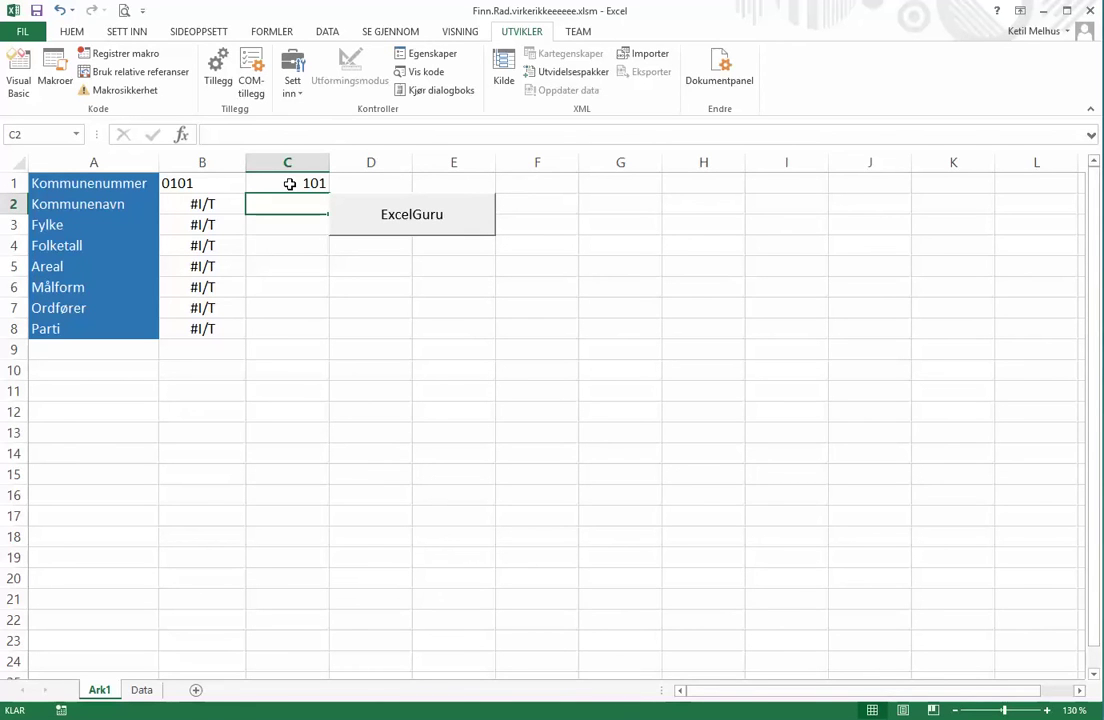
pyautogui.write('knut')
pyautogui.press('Return')
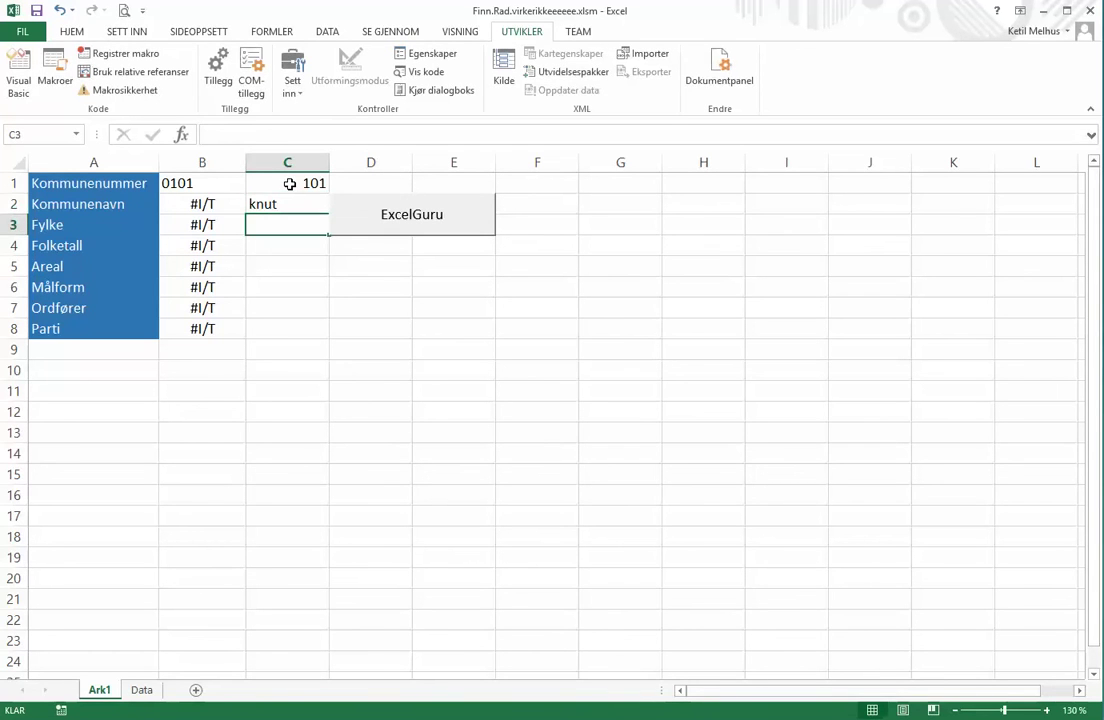
pyautogui.press('Up')
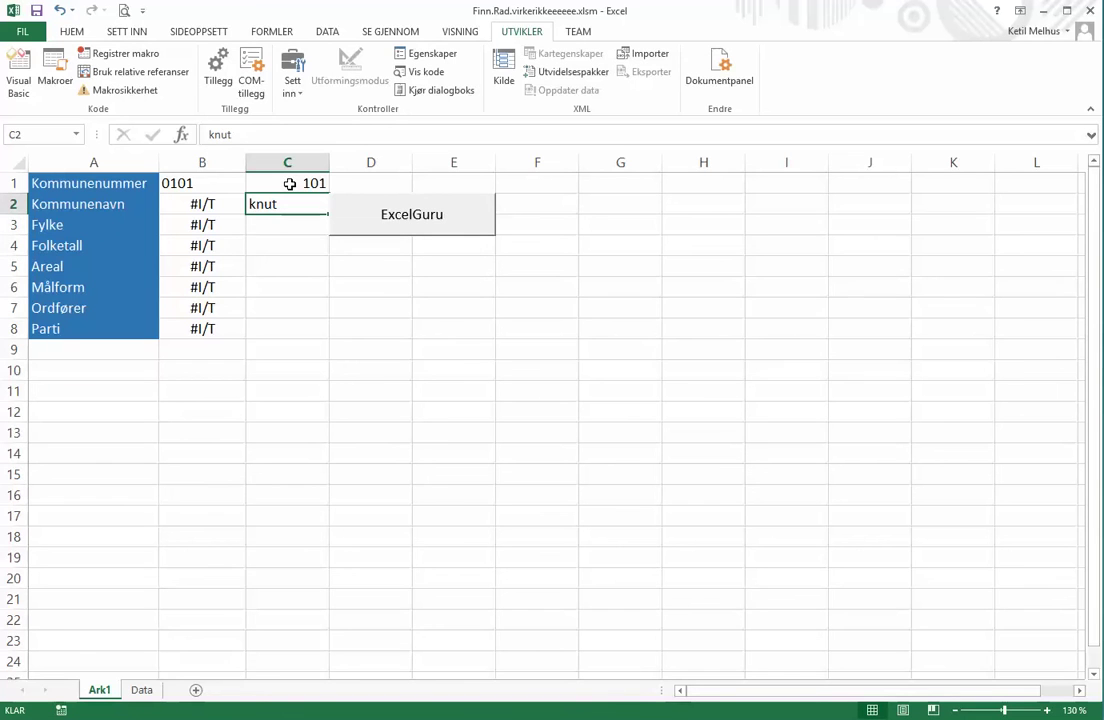
pyautogui.press('Delete')
pyautogui.click(289, 184)
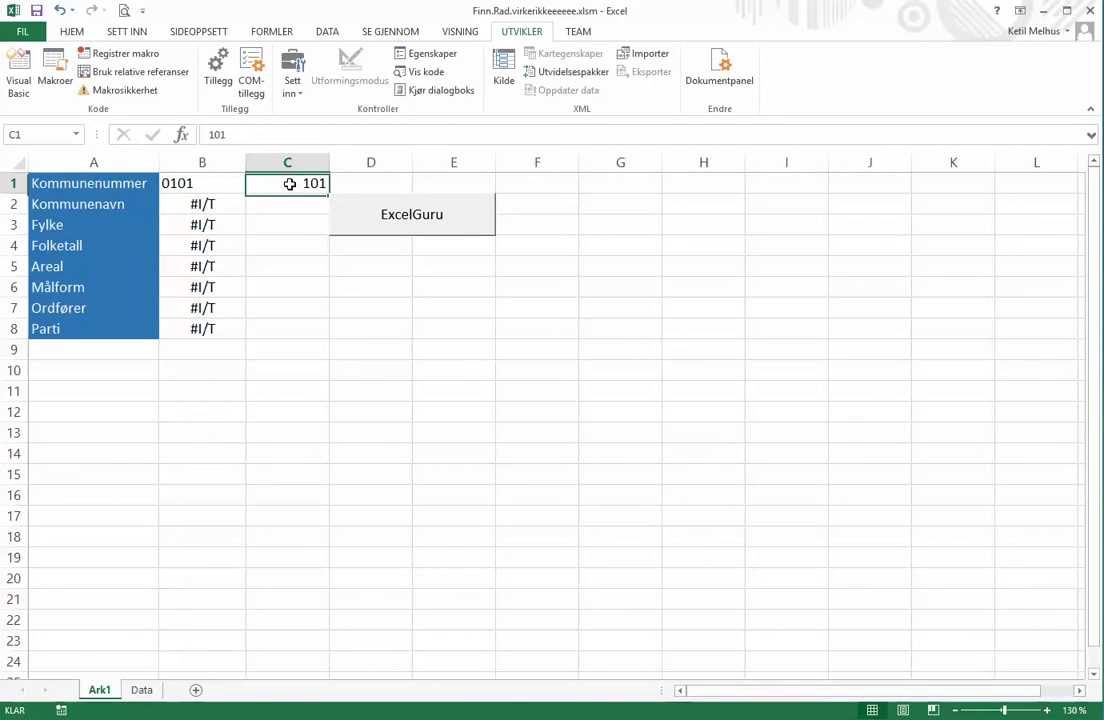
pyautogui.press('Delete')
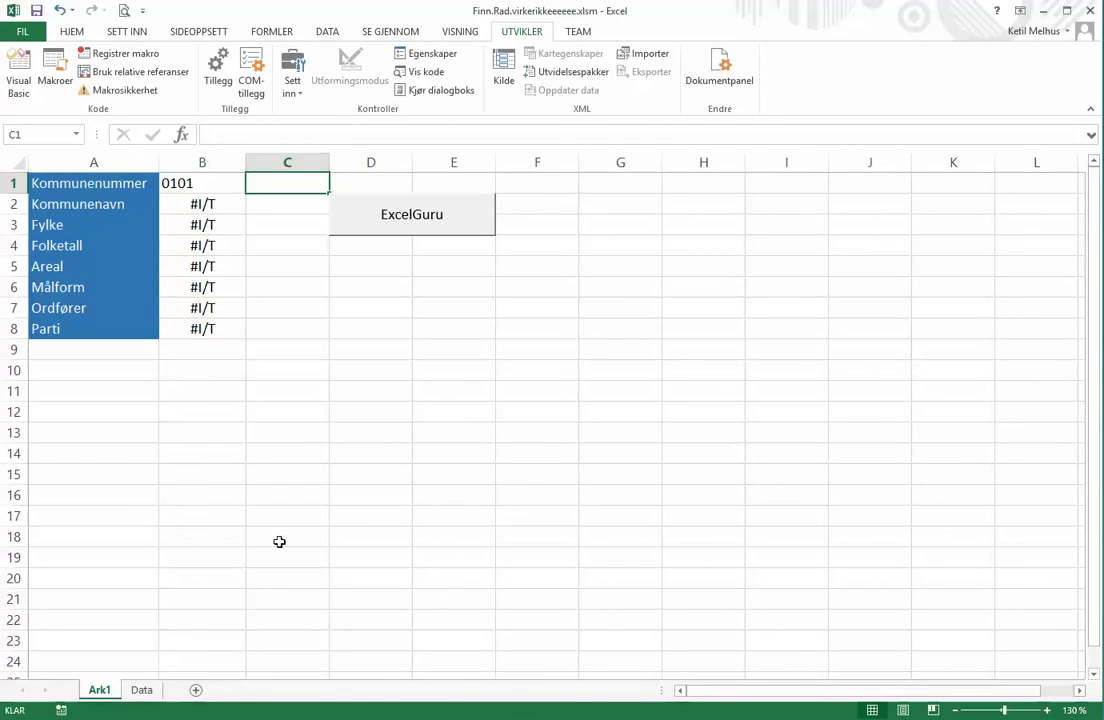
pyautogui.click(143, 691)
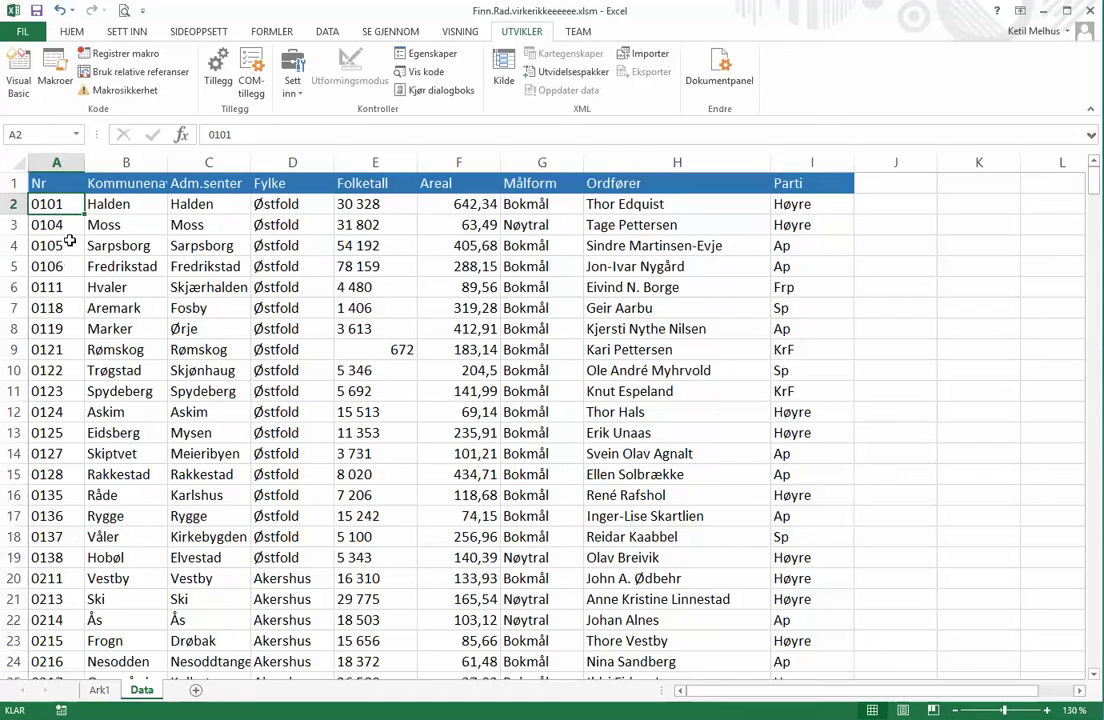
# Step: Verify the Data sheet's Nr code 0101 in A2 uses Tekst format, then return to Ark1
pyautogui.rightClick(50, 204)
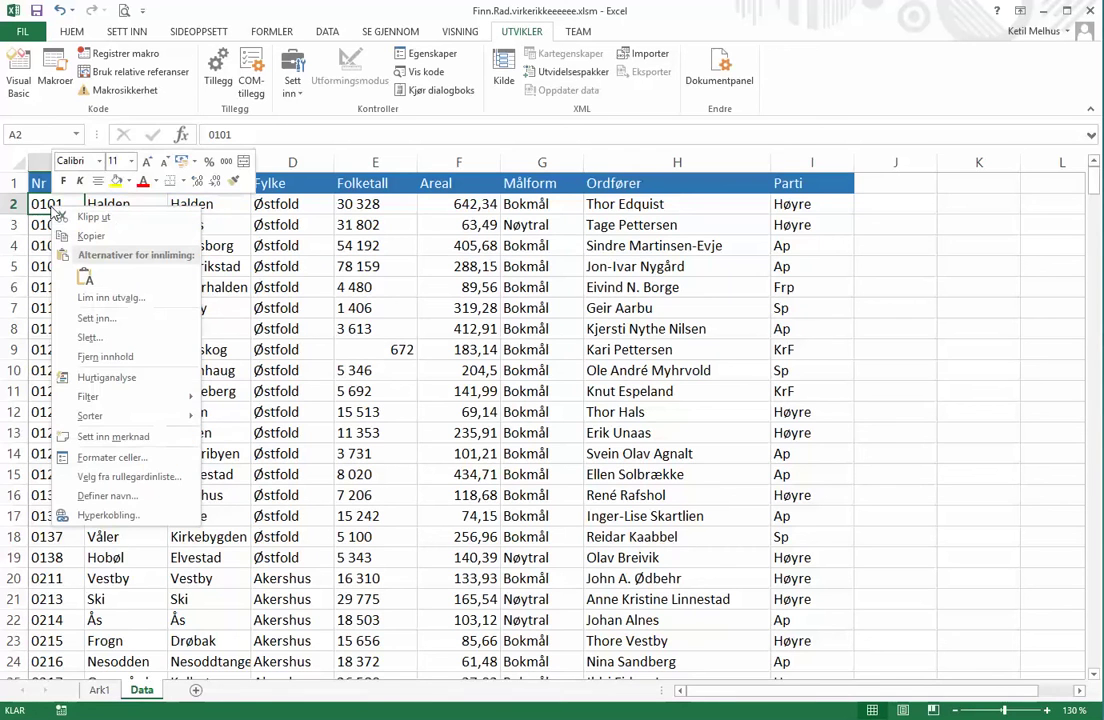
pyautogui.click(95, 458)
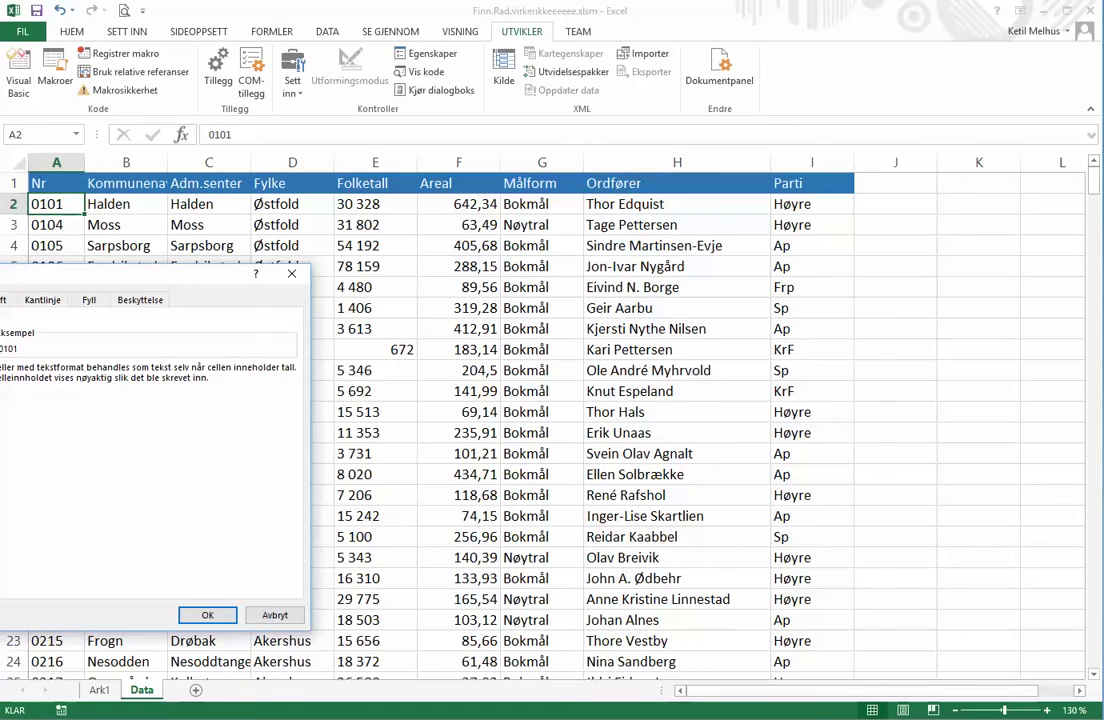
pyautogui.moveTo(91, 277); pyautogui.dragTo(271, 284)
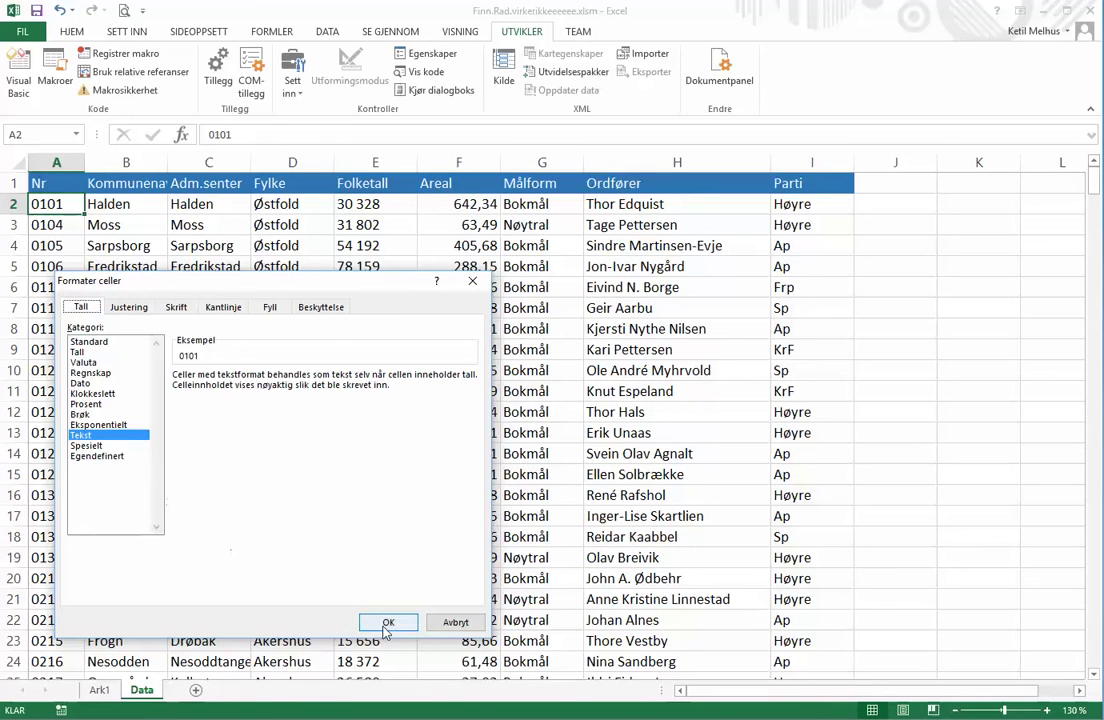
pyautogui.click(453, 622)
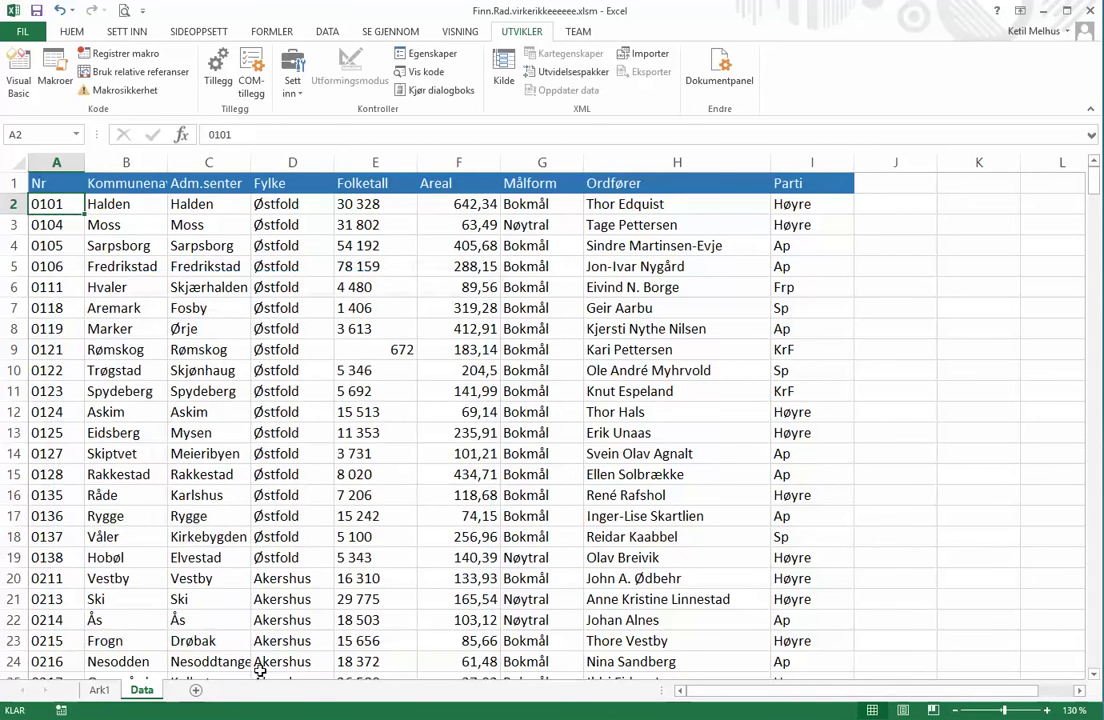
pyautogui.click(97, 690)
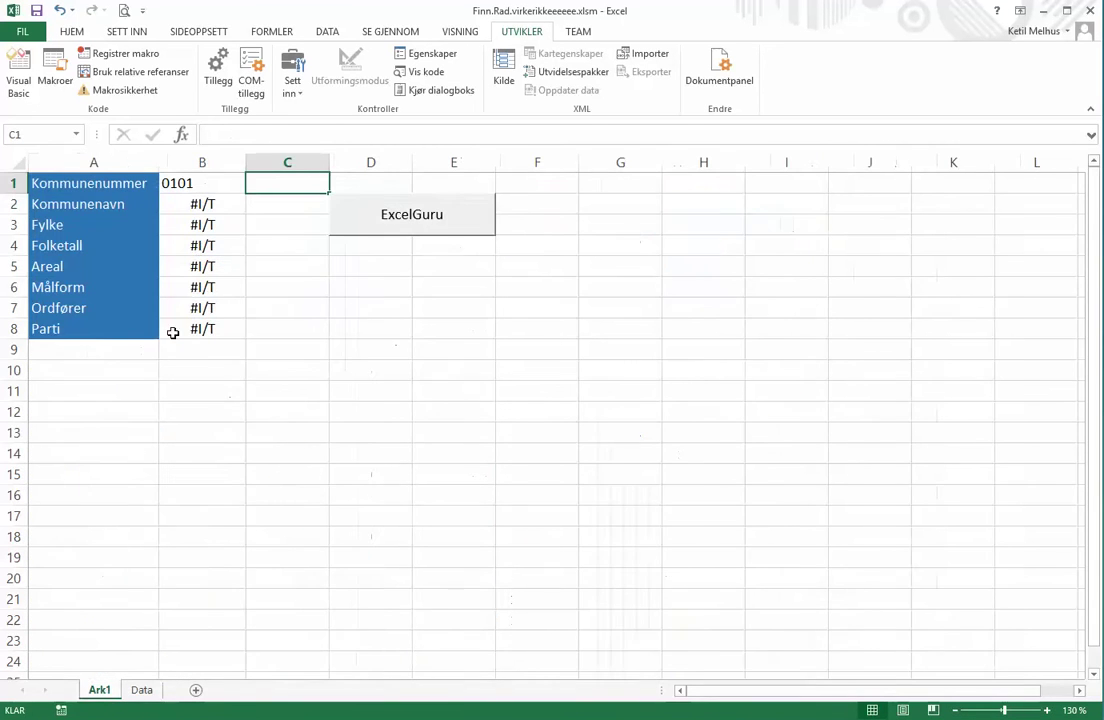
# Step: Review B1's custom 0000 format without changes and check its stored value 101
pyautogui.click(216, 184)
pyautogui.rightClick(217, 183)
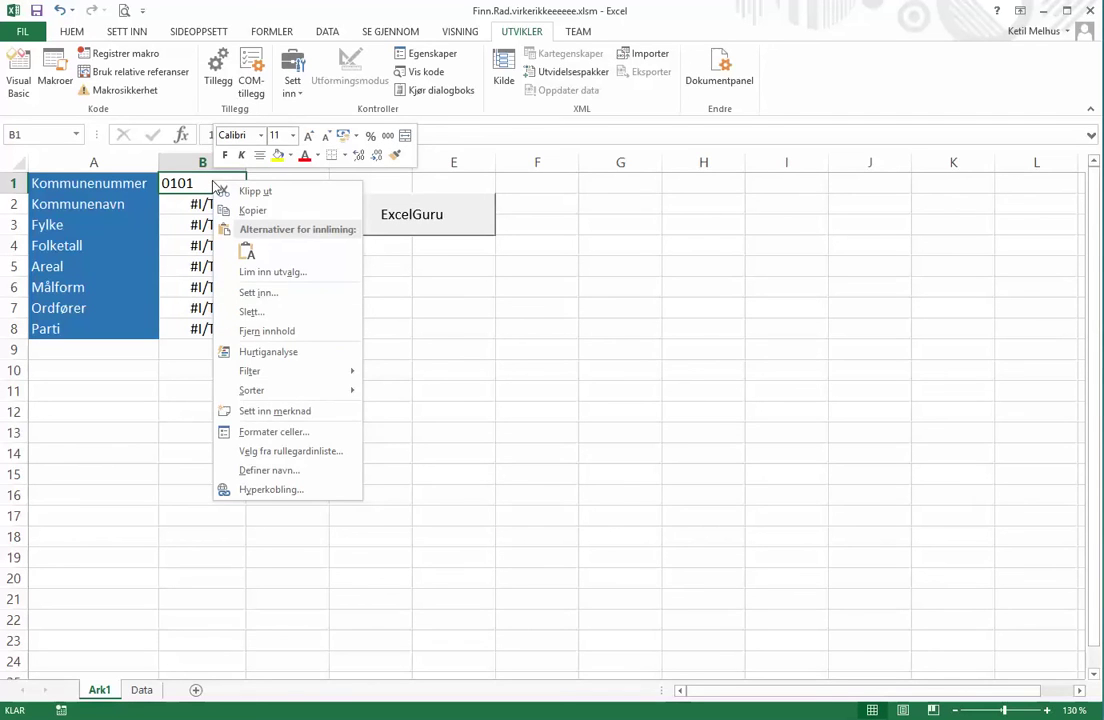
pyautogui.click(266, 433)
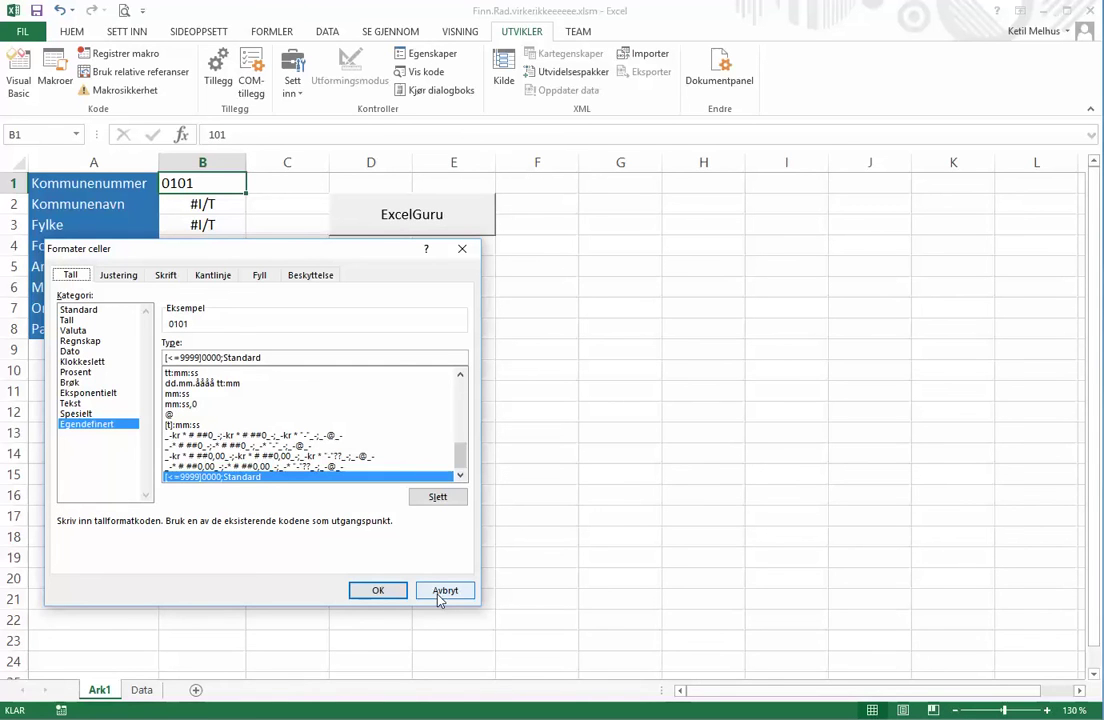
pyautogui.click(438, 591)
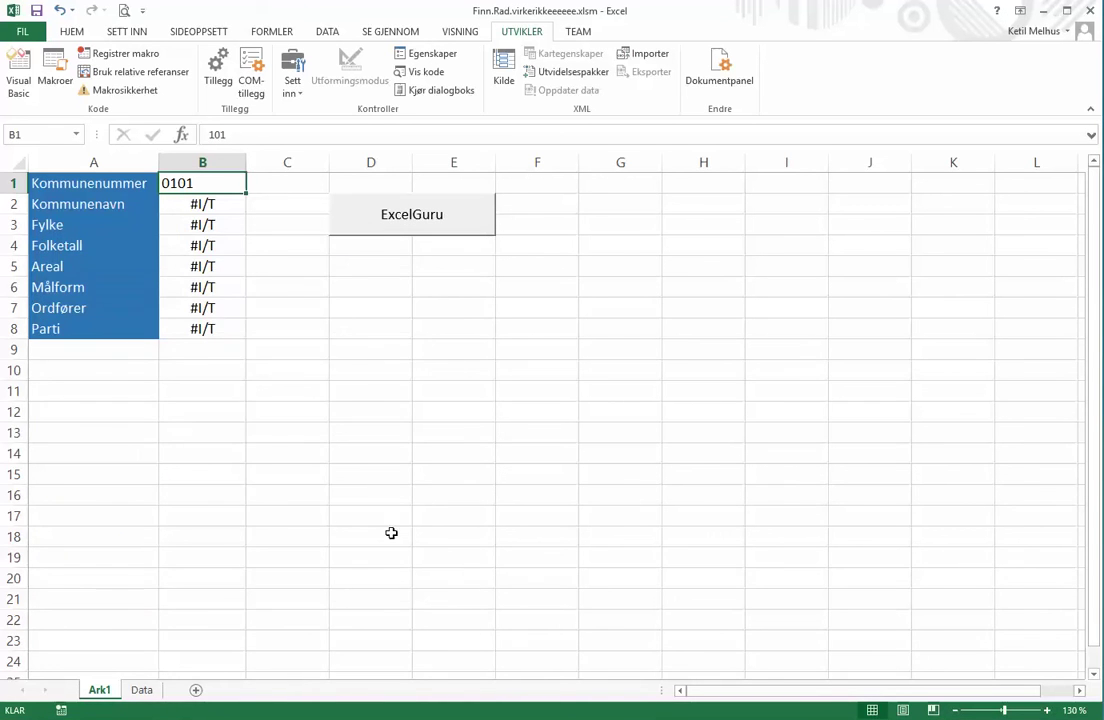
pyautogui.click(218, 202)
pyautogui.click(213, 181)
# Step: Change B1's number format category to Tekst
pyautogui.rightClick(216, 182)
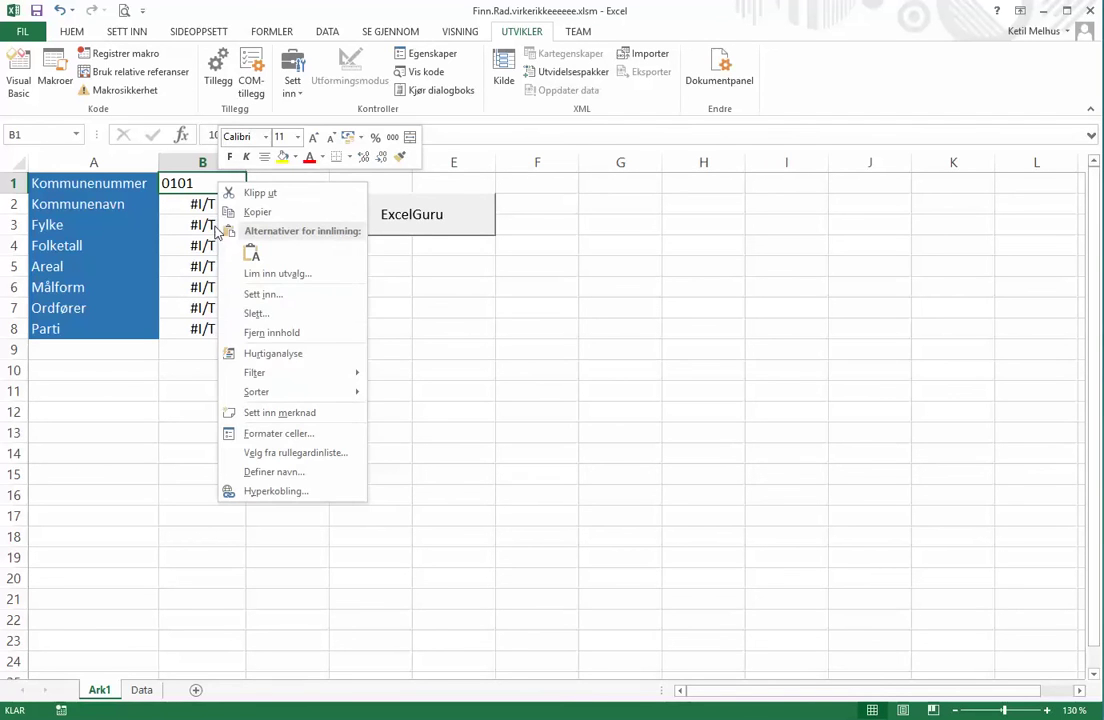
pyautogui.click(275, 437)
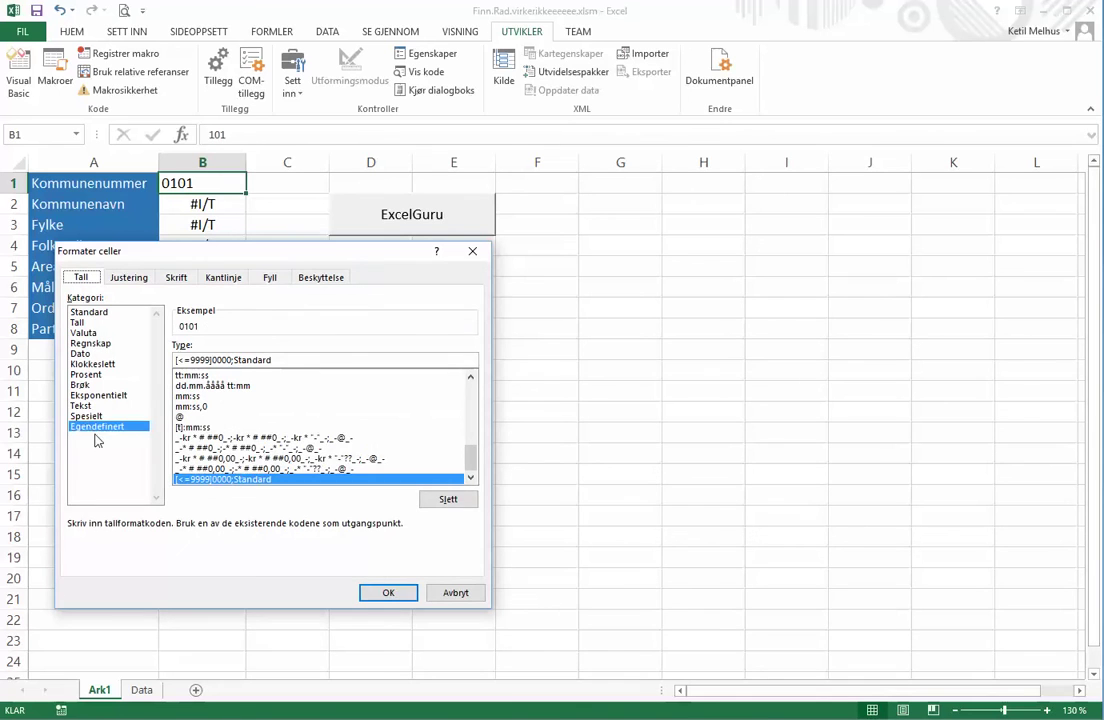
pyautogui.click(82, 405)
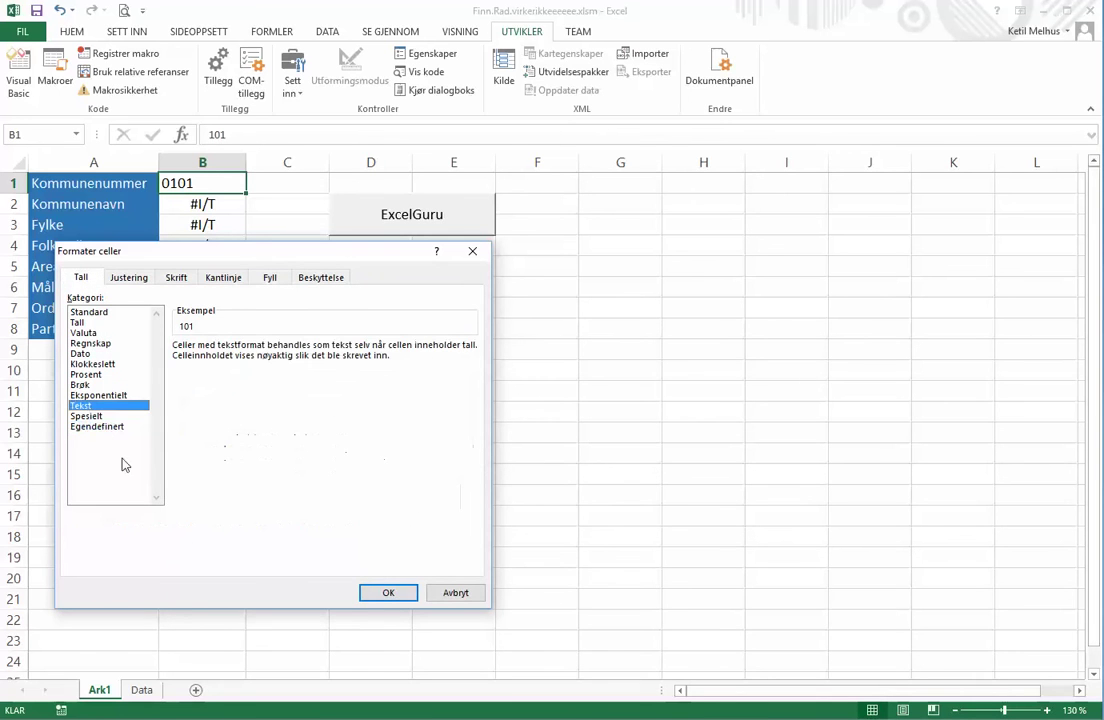
pyautogui.click(386, 594)
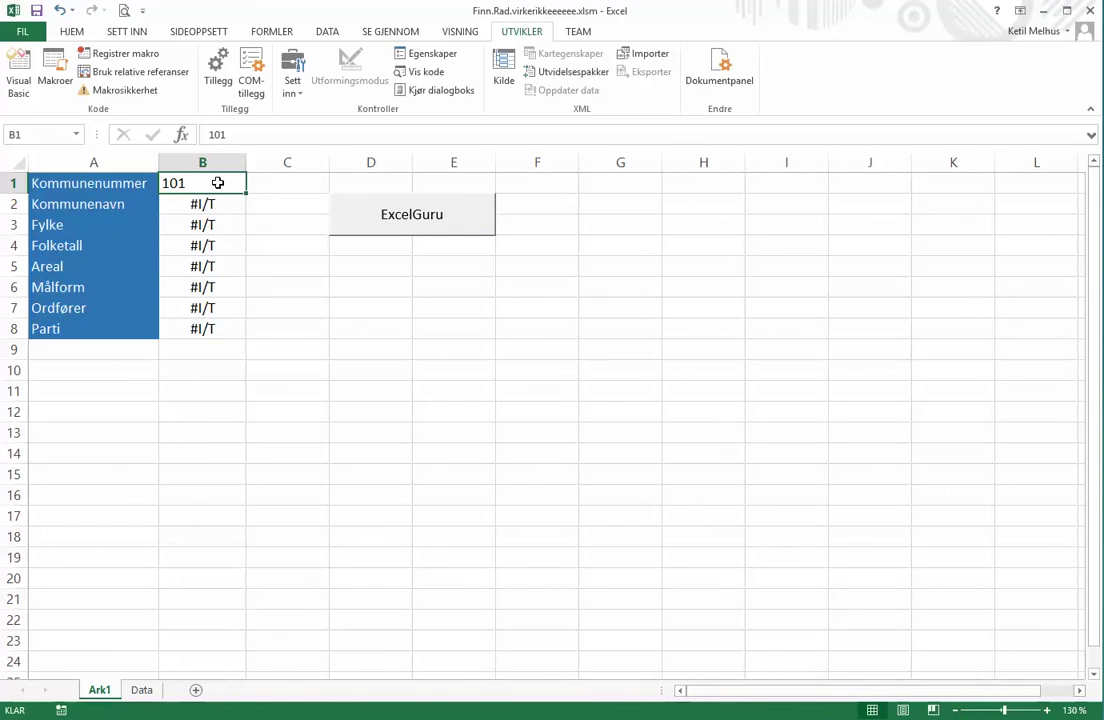
# Step: Enter 0101 as text in B1 so the lookups return Halden's data
pyautogui.write('0101')
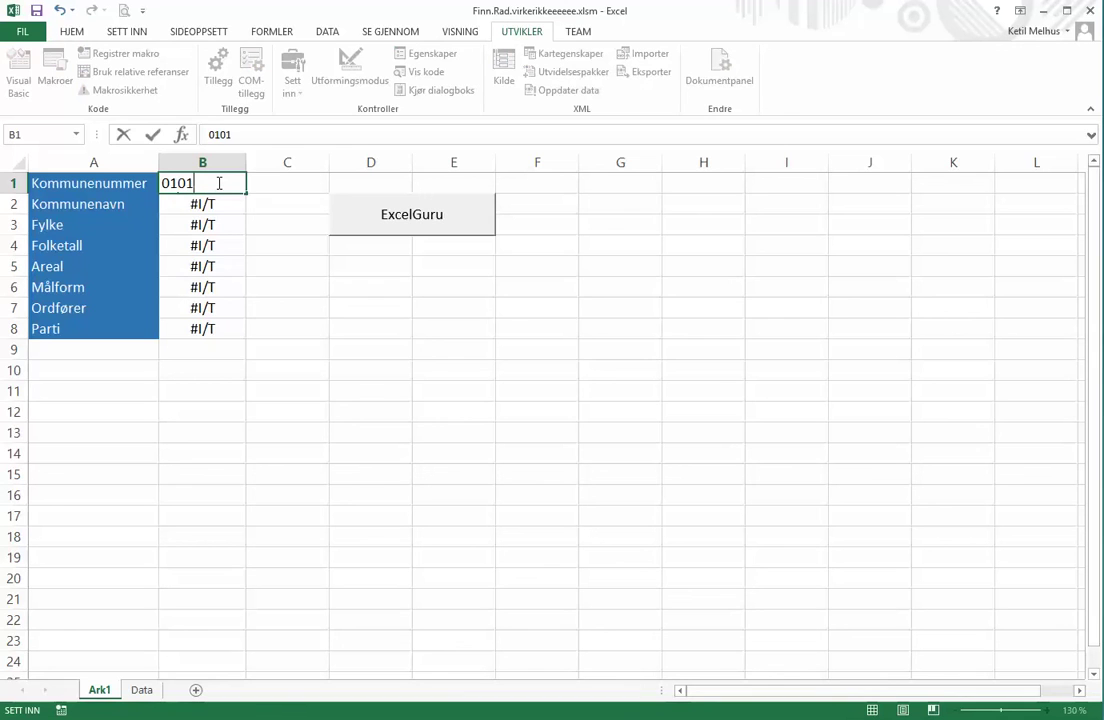
pyautogui.press('Return')
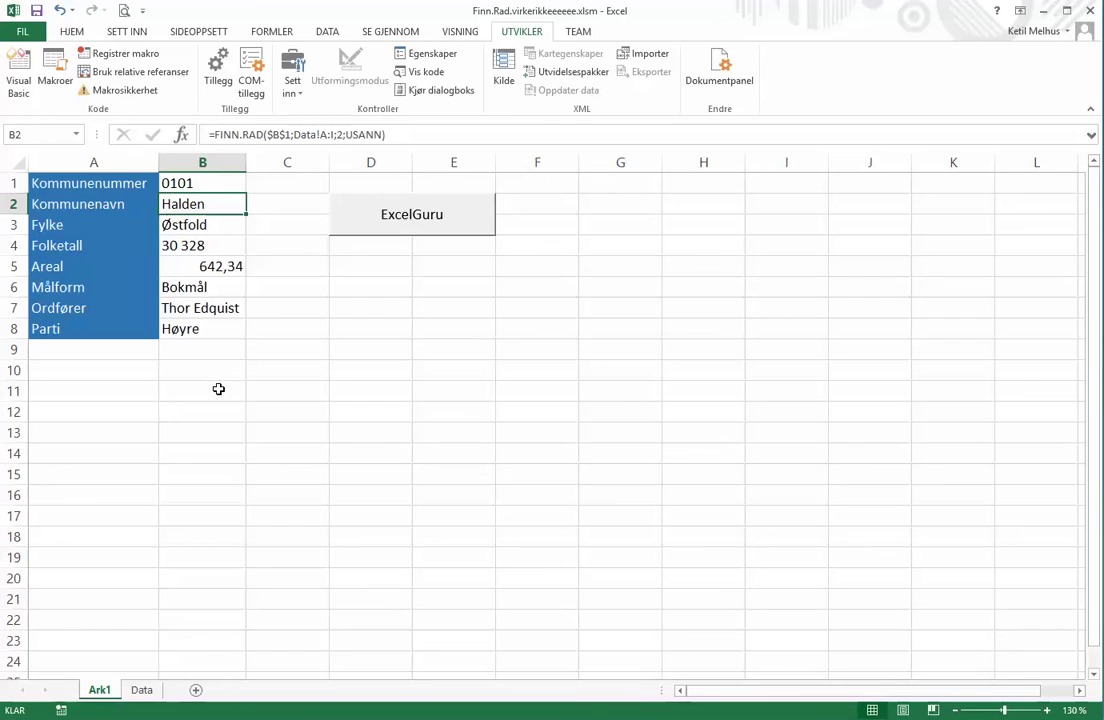
pyautogui.click(217, 182)
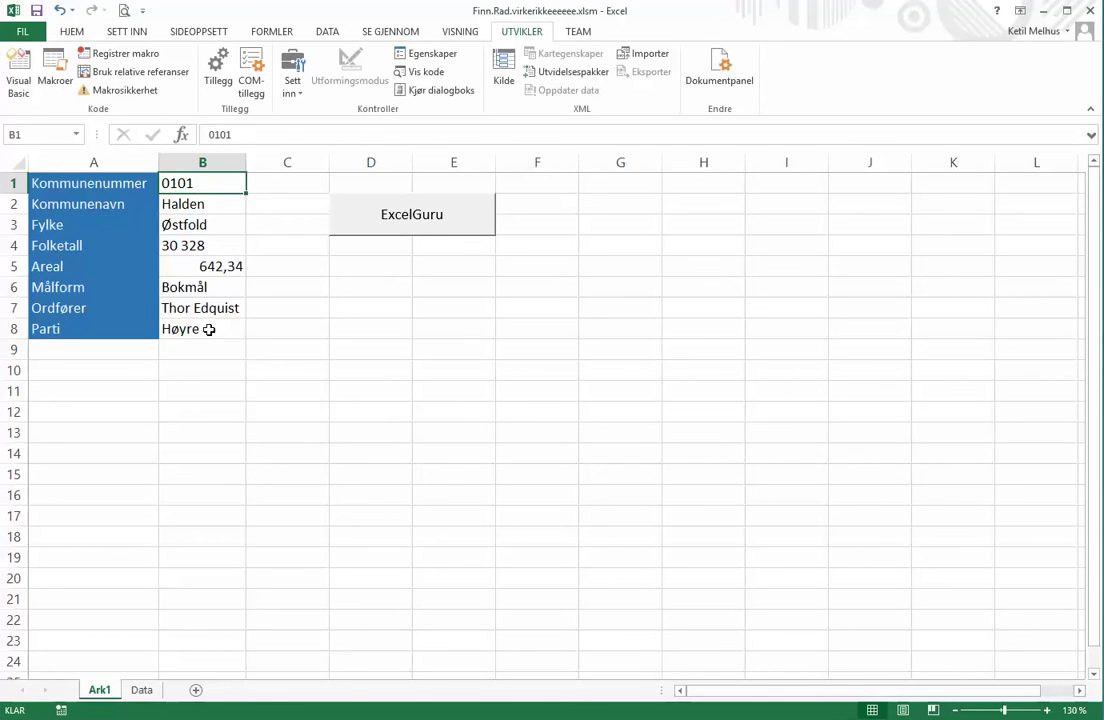
# Step: Compare with Halden's row on the Data sheet, then recheck B2's FINN.RAD formula and B1
pyautogui.click(141, 690)
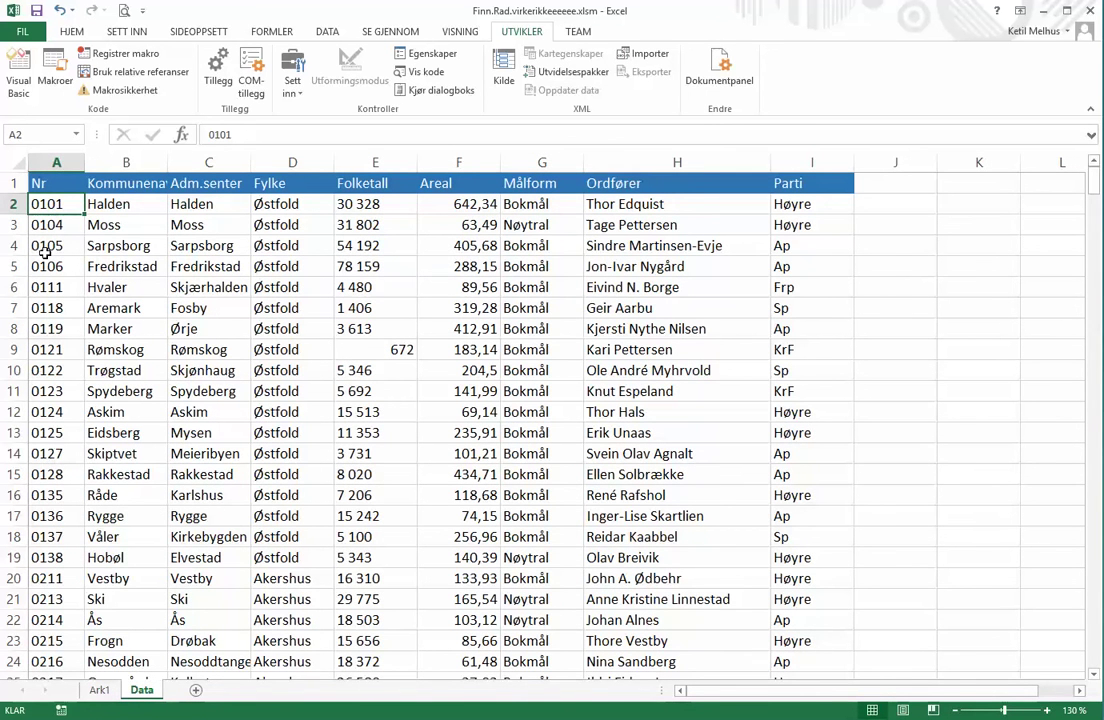
pyautogui.click(100, 691)
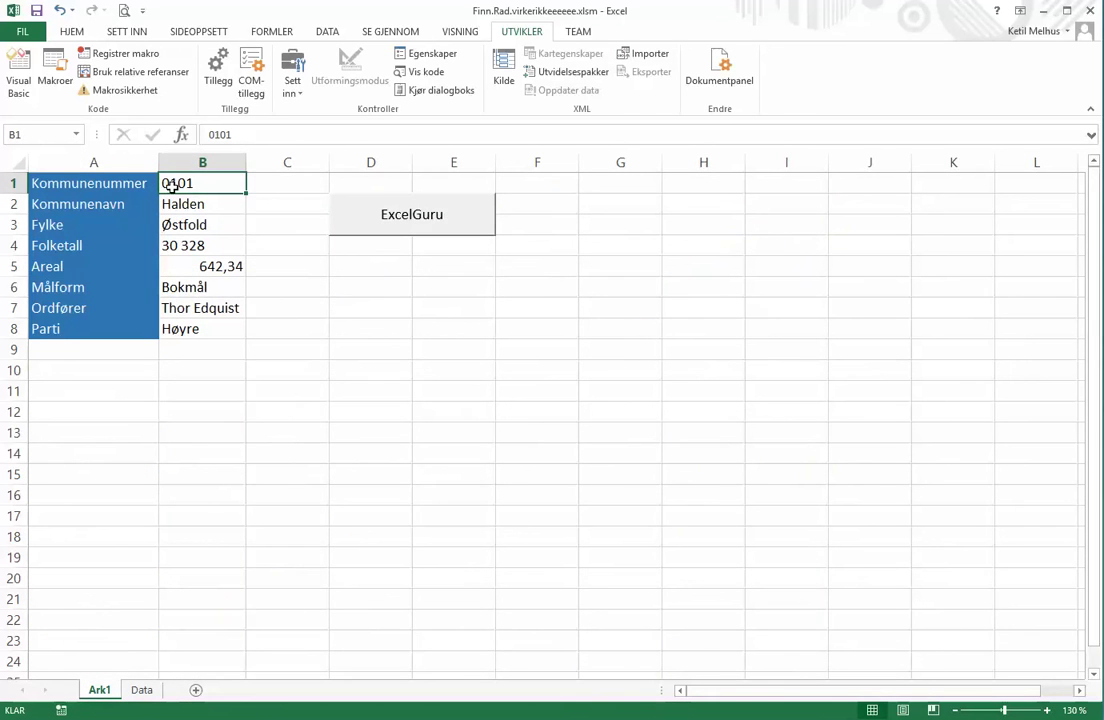
pyautogui.click(209, 202)
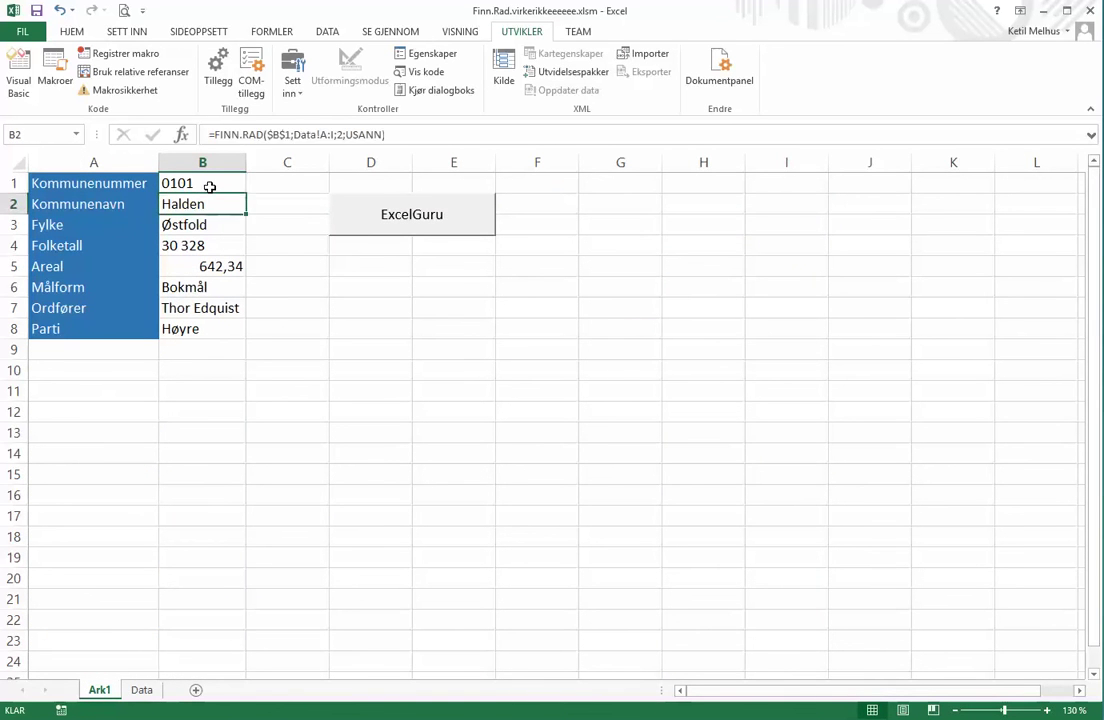
pyautogui.click(209, 185)
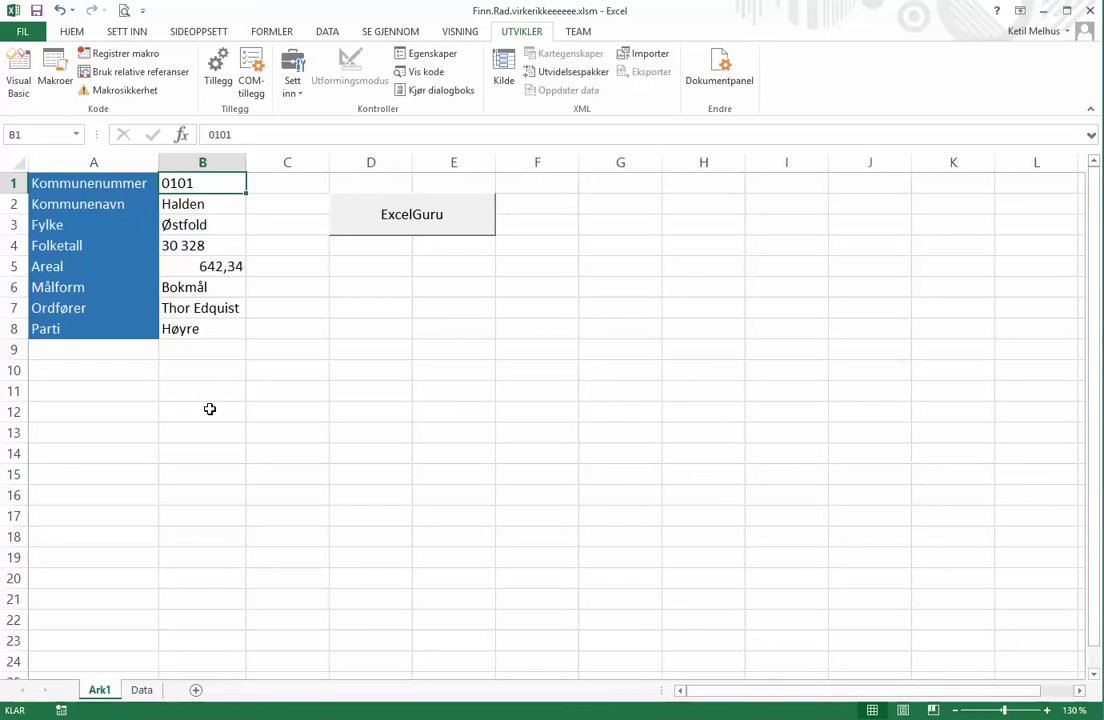